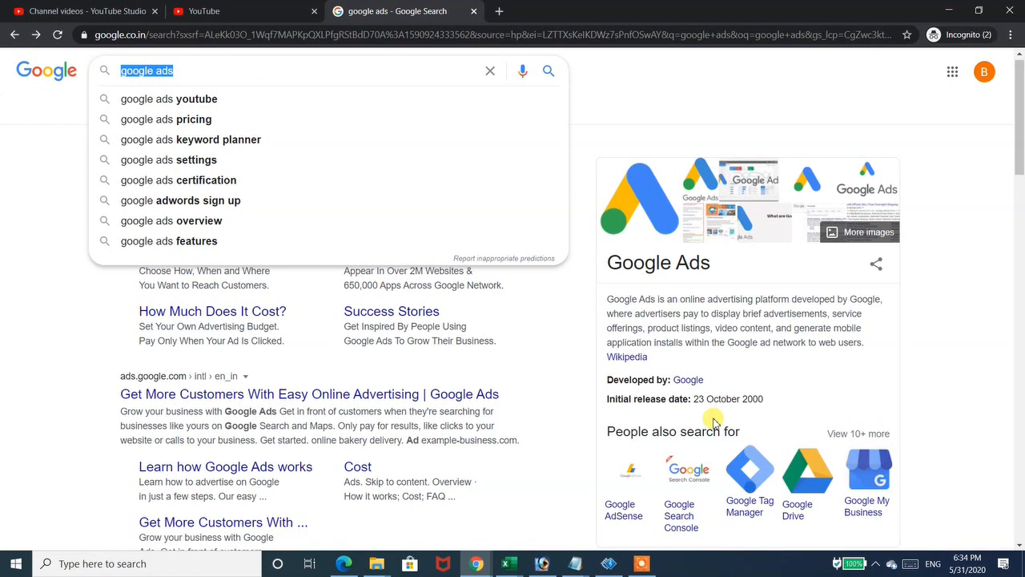
- Replace the Google query with 'linkedin' and run it to show LinkedIn Corporation results
key(Down)
key(Down)
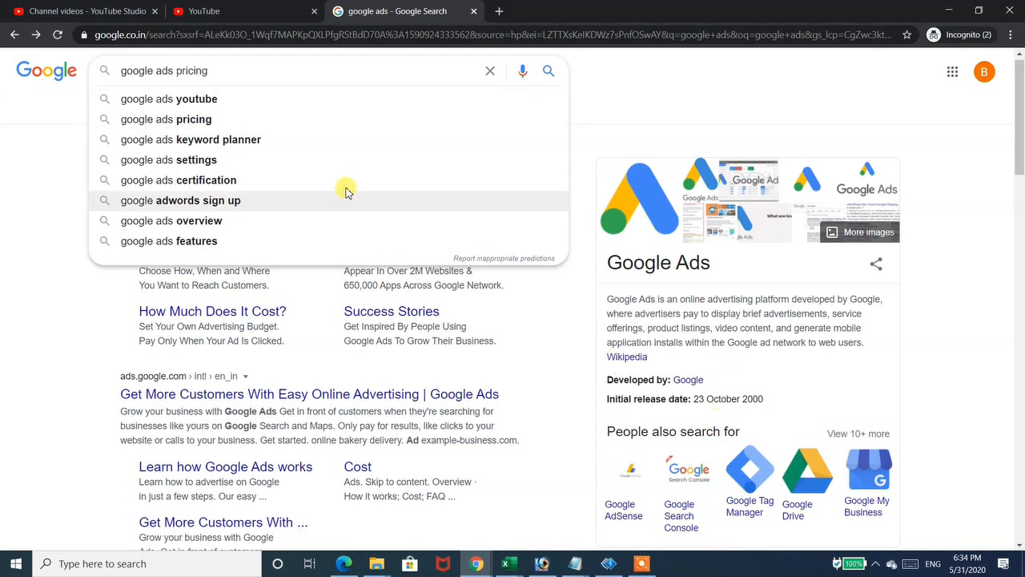
key(ctrl+a)
text(linkedin)
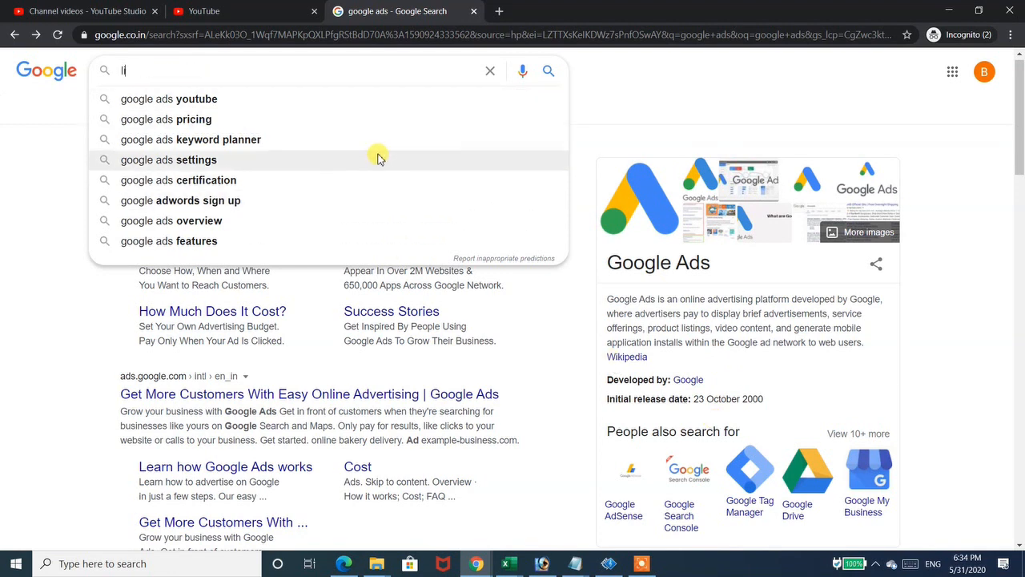
key(Return)
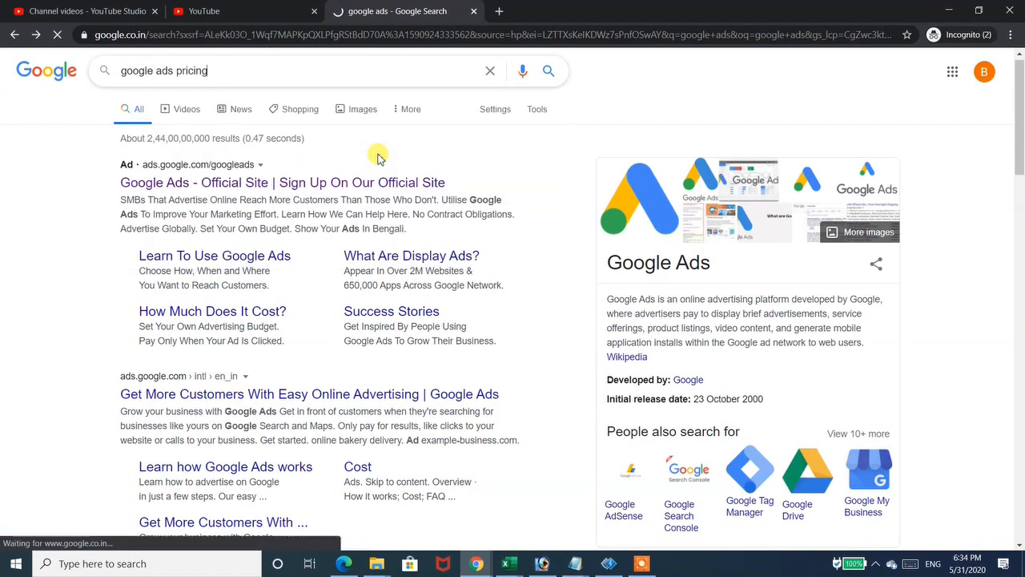
key(ctrl+a)
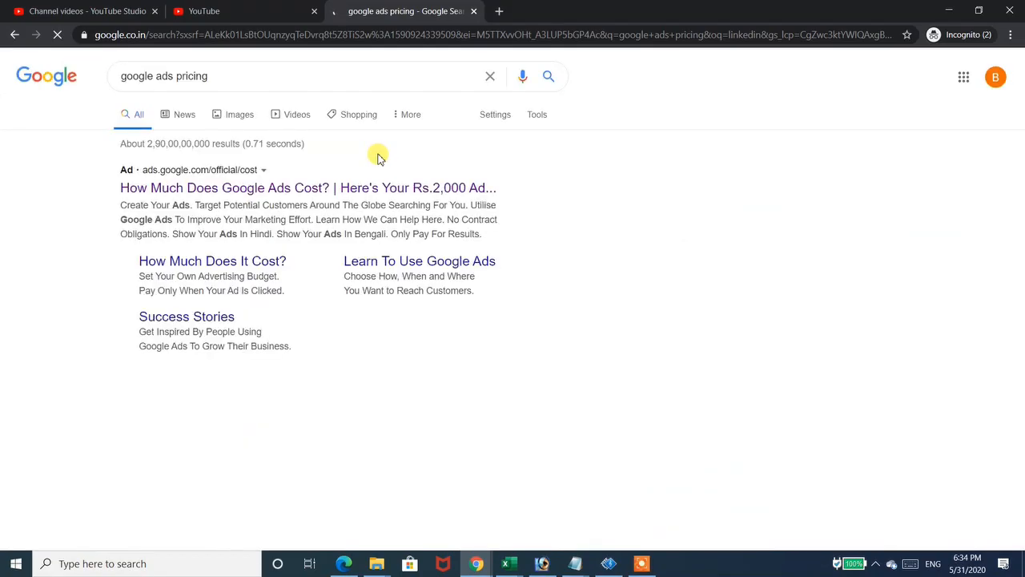
click(258, 75)
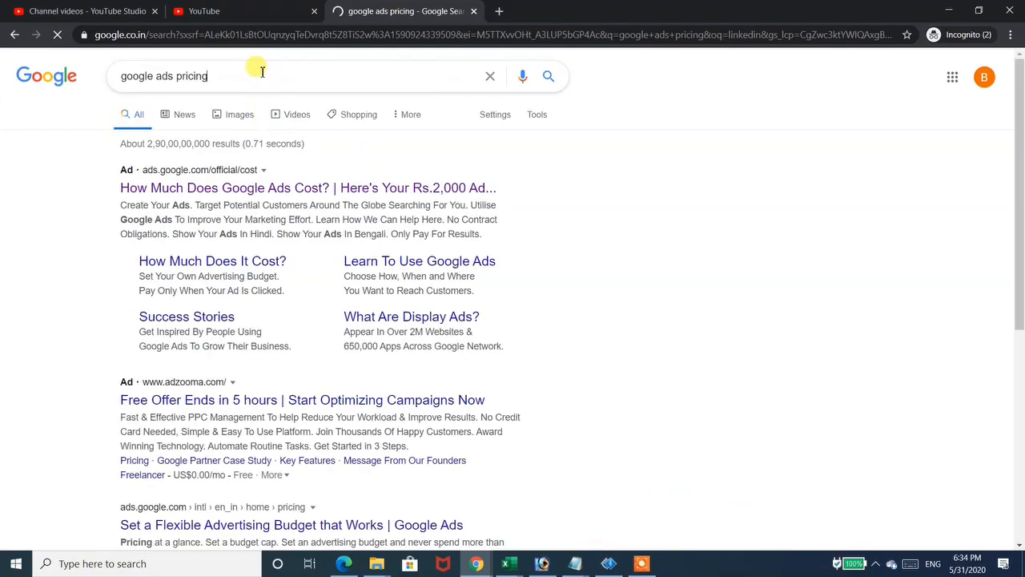
key(ctrl+a)
text(linkedin)
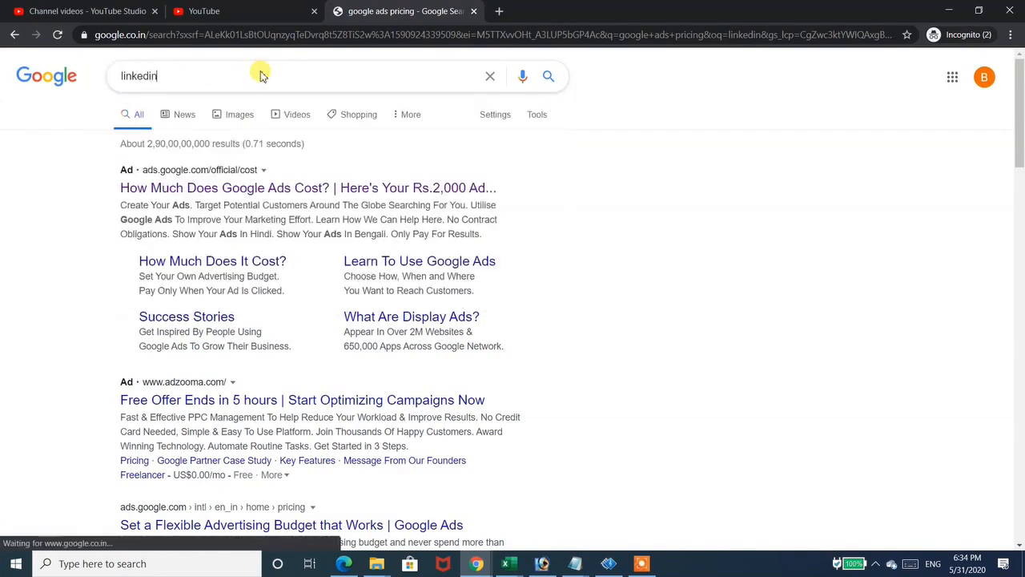
key(Return)
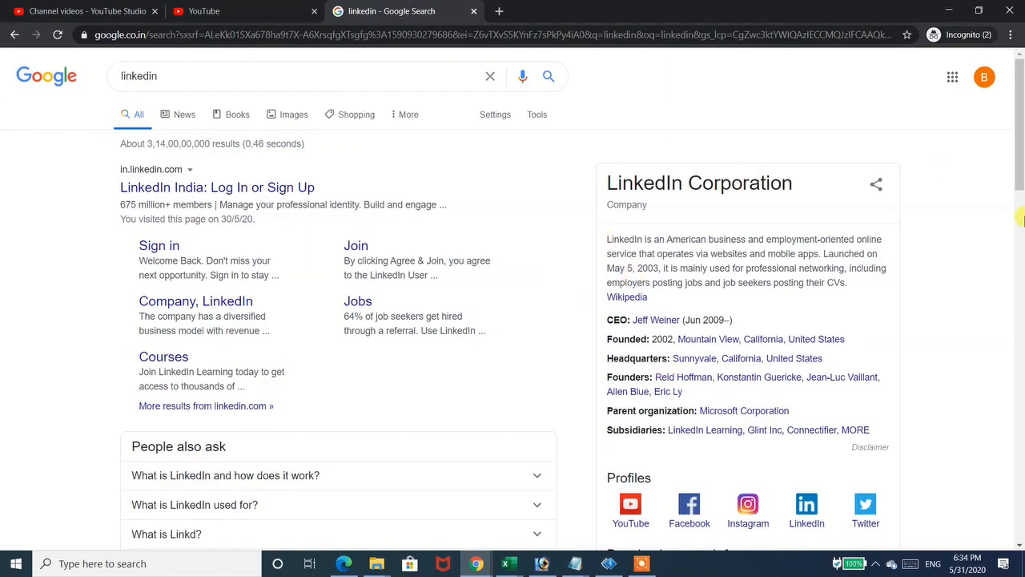
drag(1020, 166, 1017, 80)
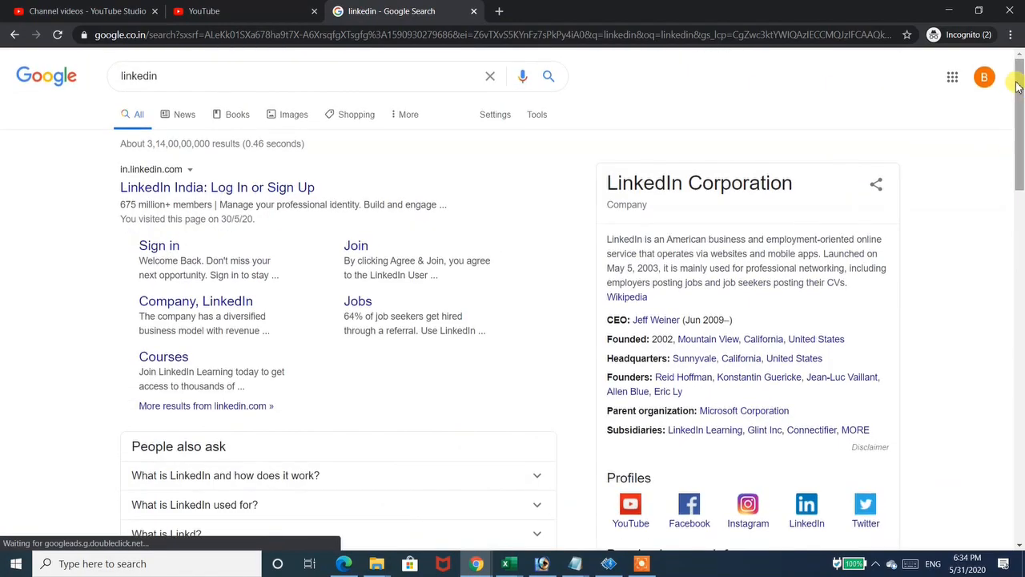
- Search Google for 'netcore' and look over the results
drag(179, 78, 60, 77)
text(netc)
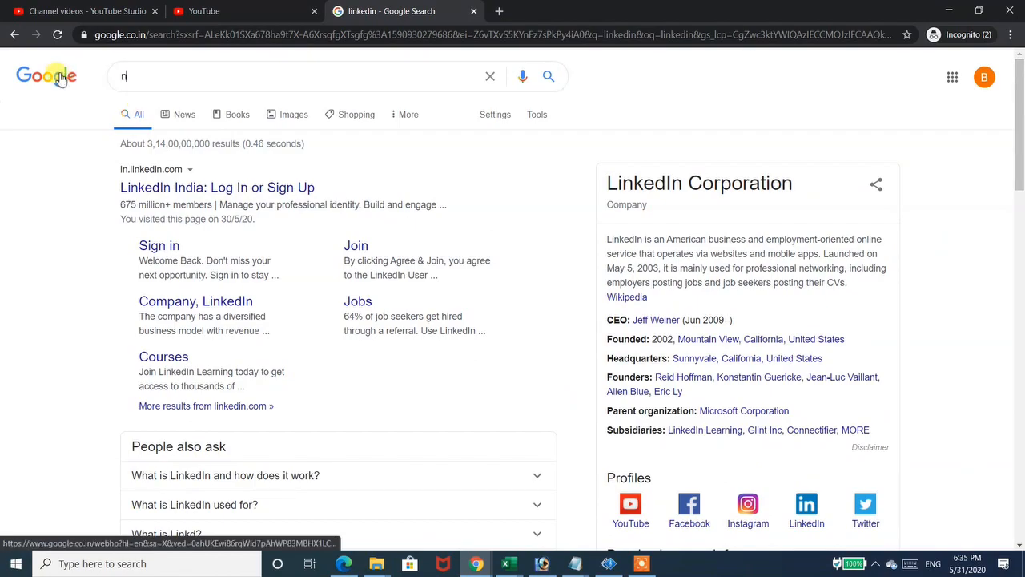
text(ore)
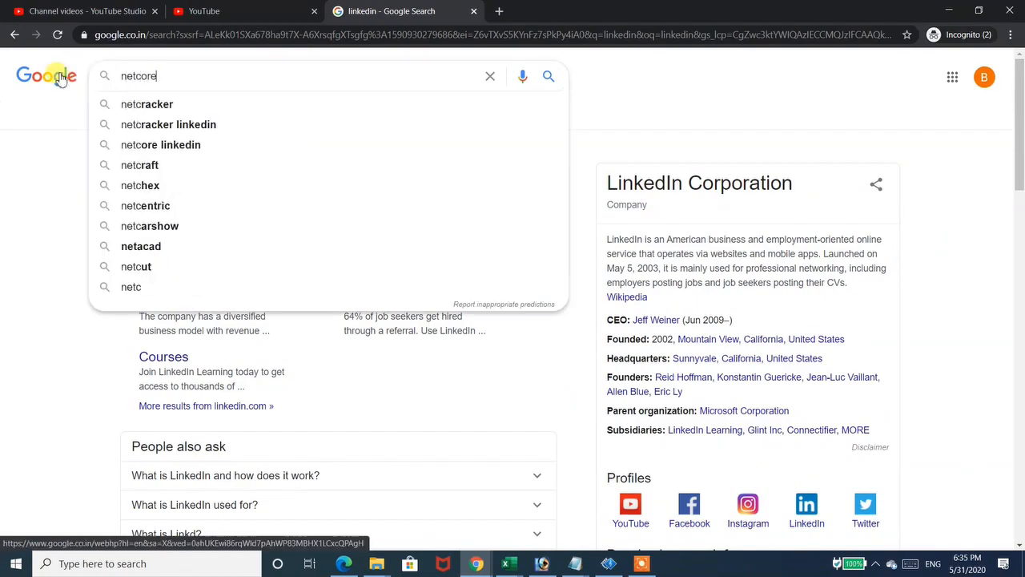
key(Escape)
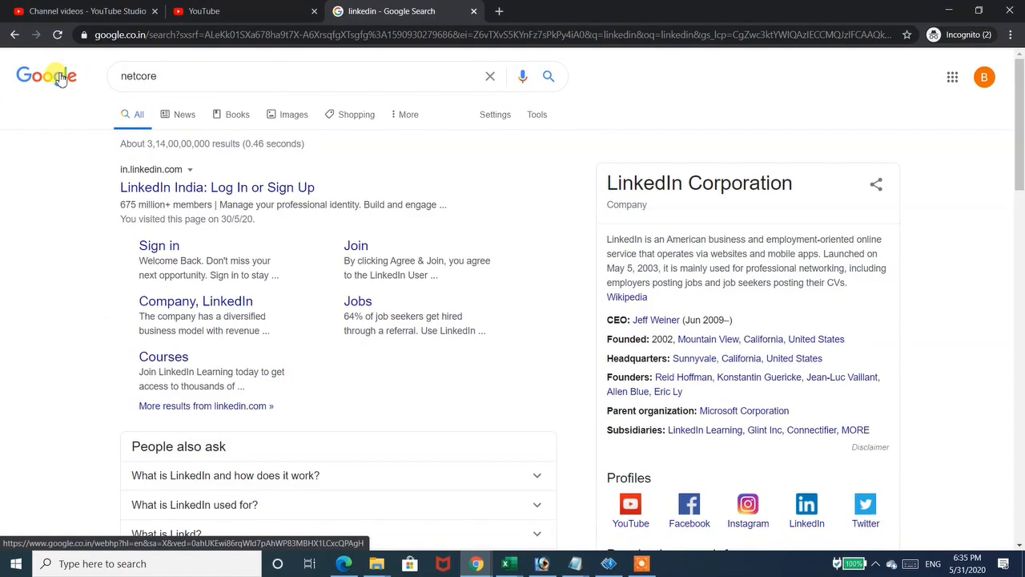
key(Return)
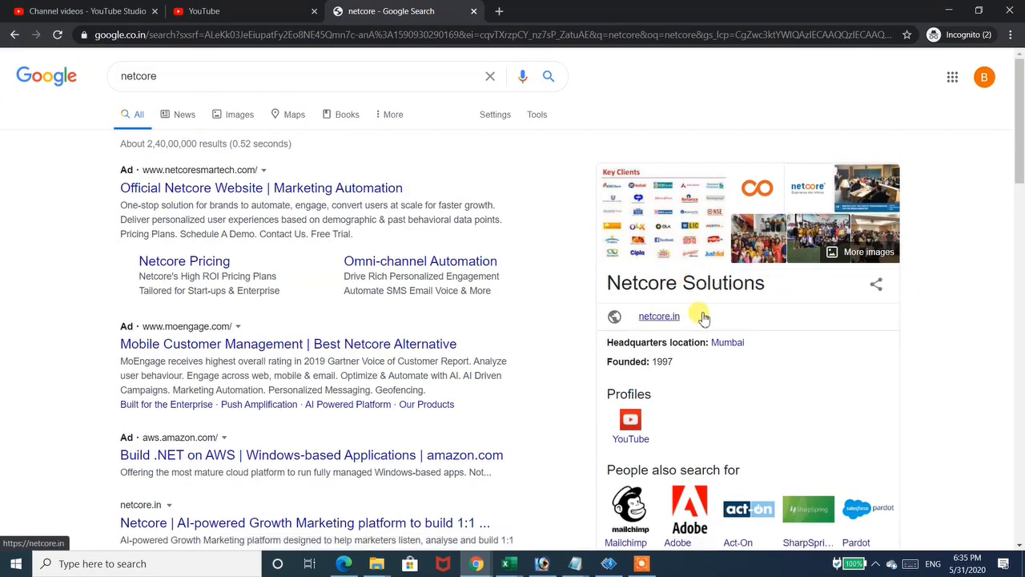
scroll(1020, 160, down, 3)
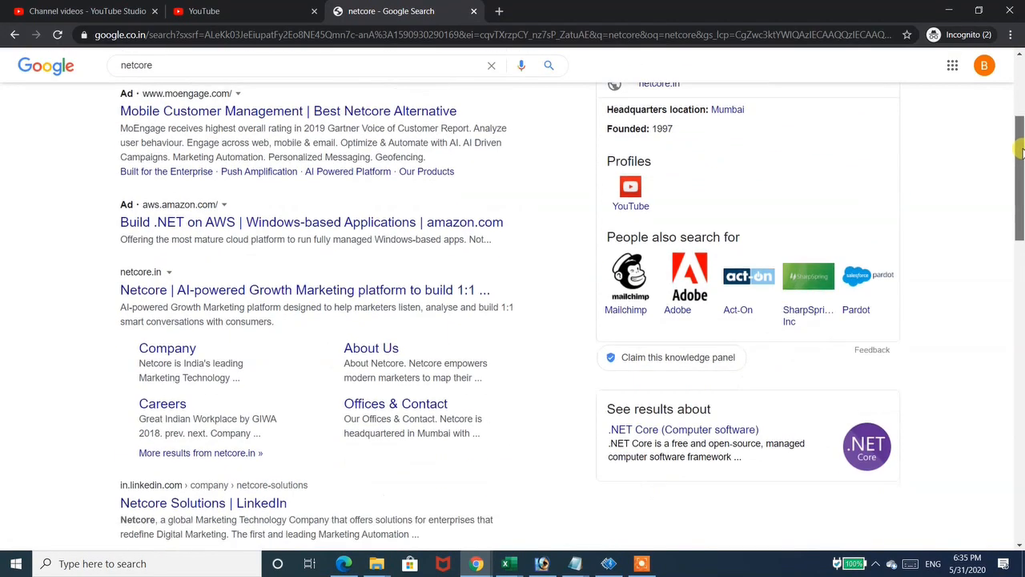
drag(1020, 148, 1020, 74)
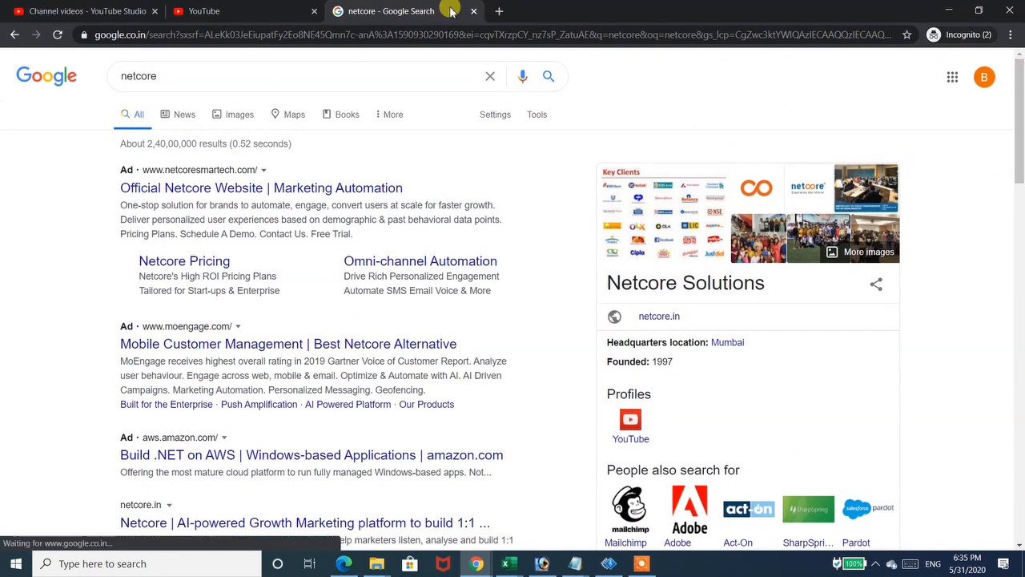
- Replace the query with 'accman' and run the search
click(277, 77)
key(ctrl+a)
text(accman)
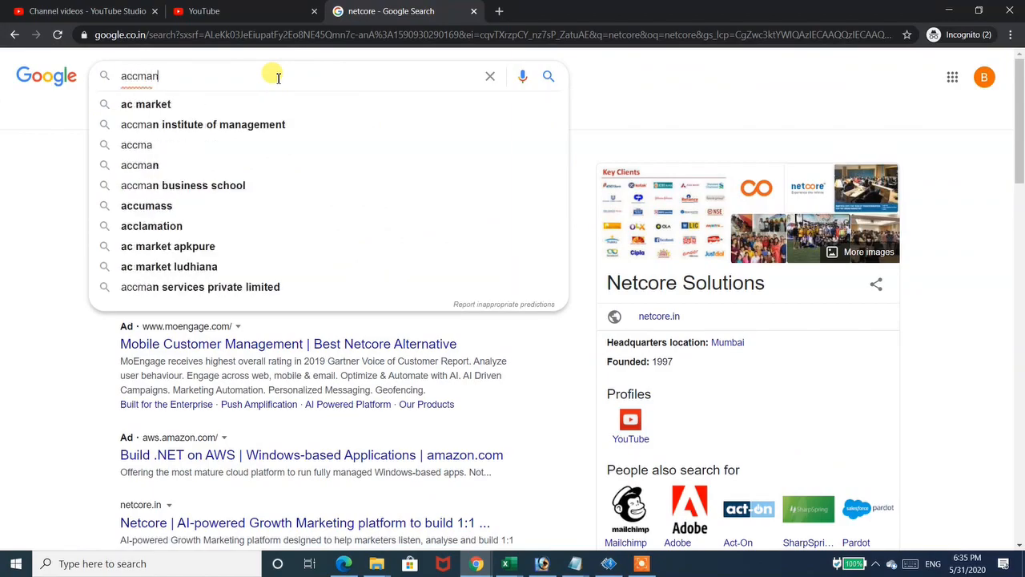
key(Return)
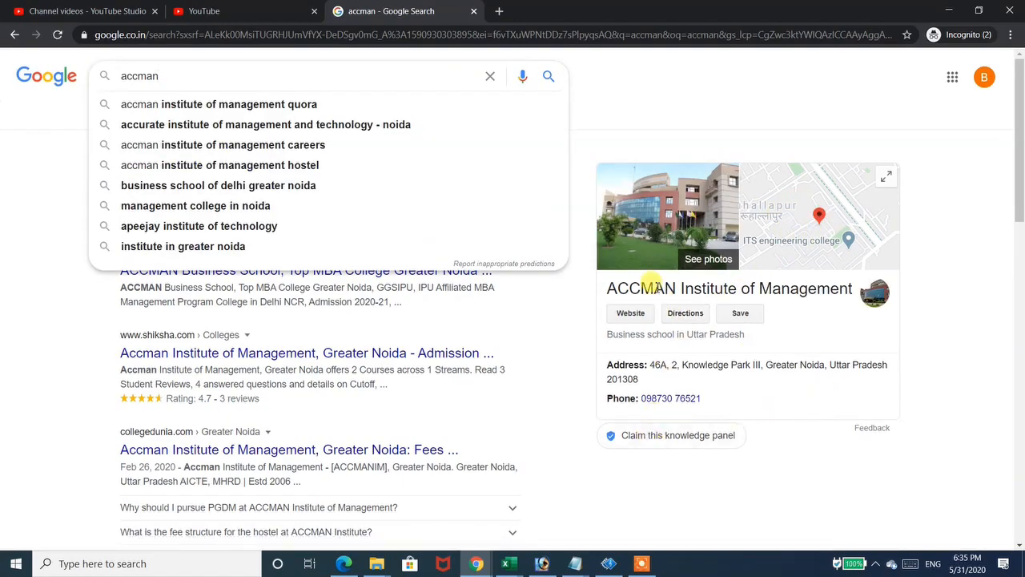
click(649, 100)
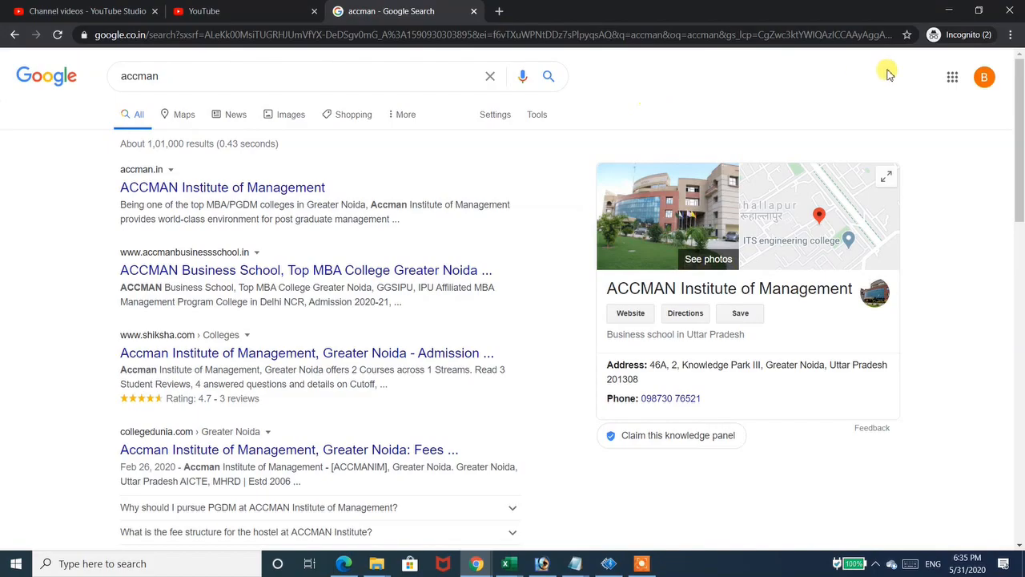
- Go to Google My Business from the Google apps grid
click(953, 77)
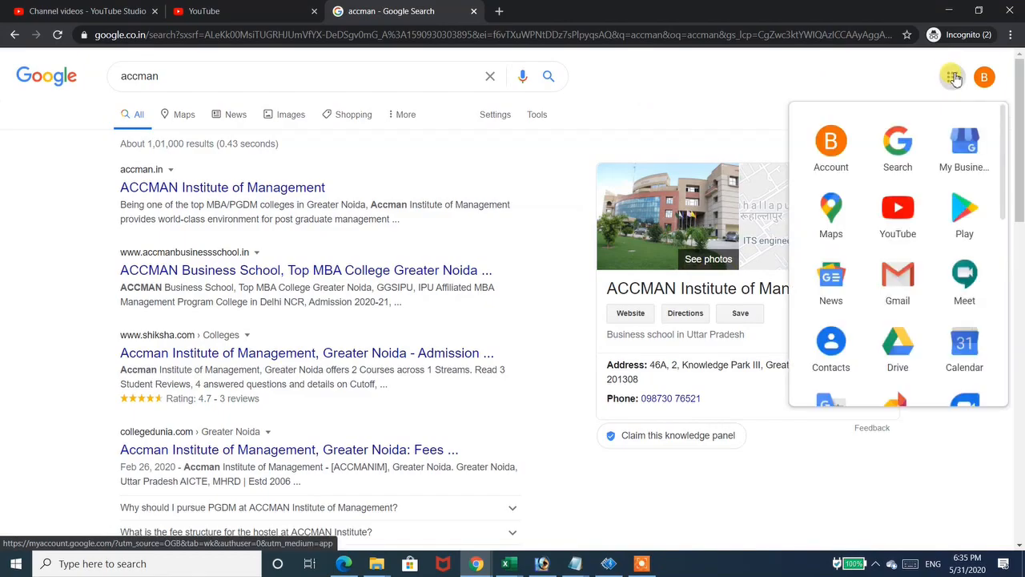
click(965, 152)
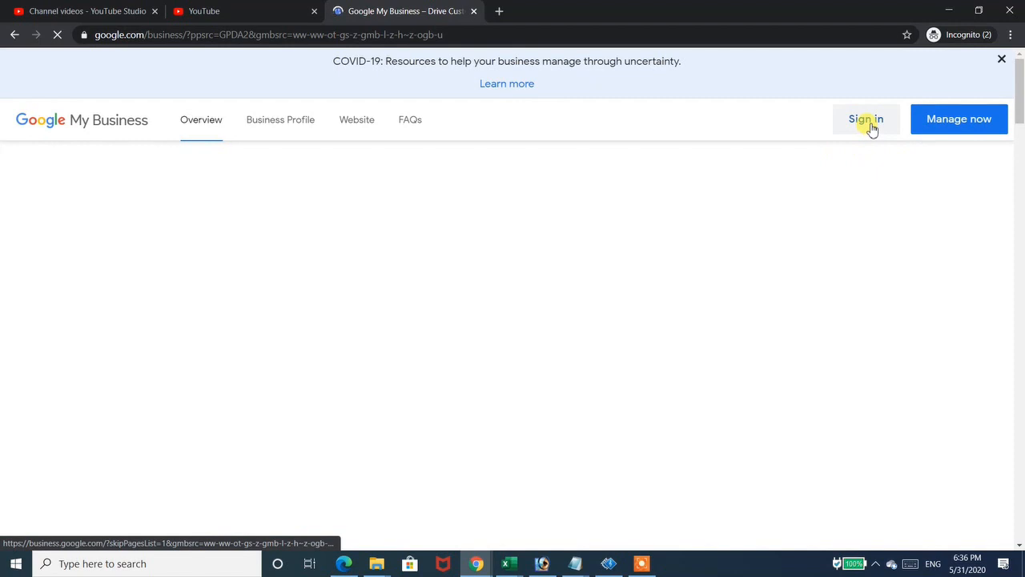
- Sign in to Google My Business and choose to add a new business to Google
click(867, 120)
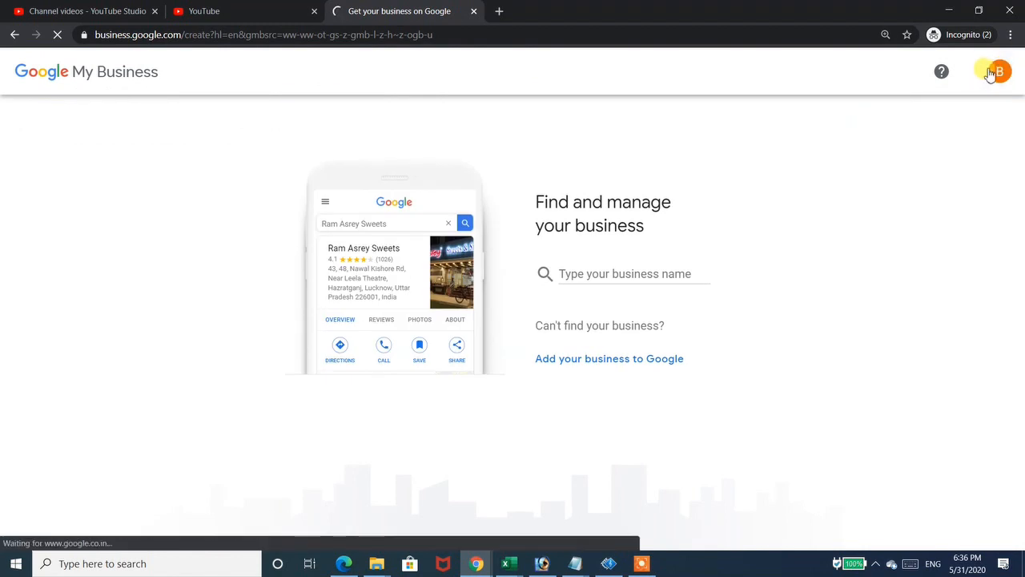
click(599, 276)
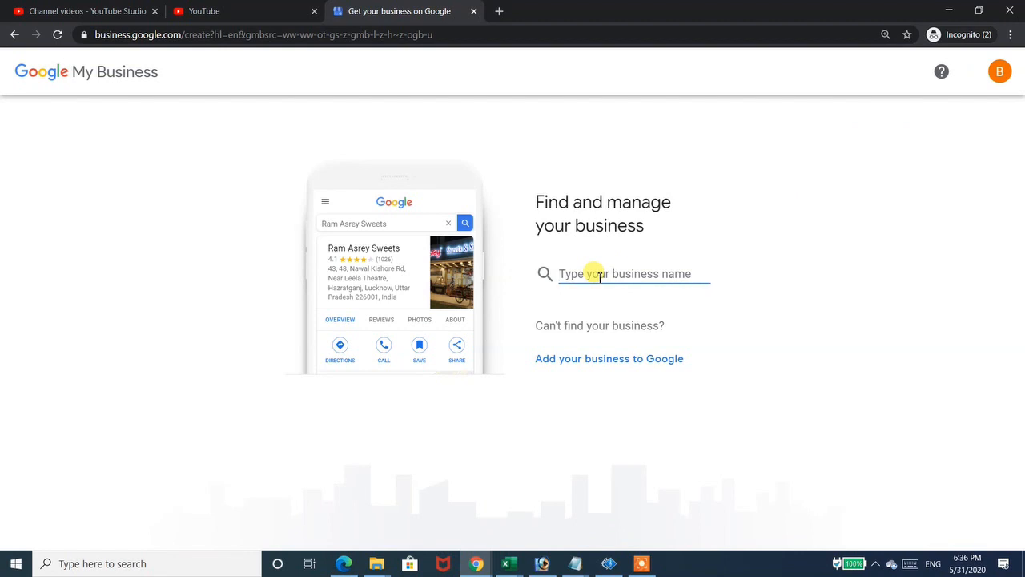
click(573, 361)
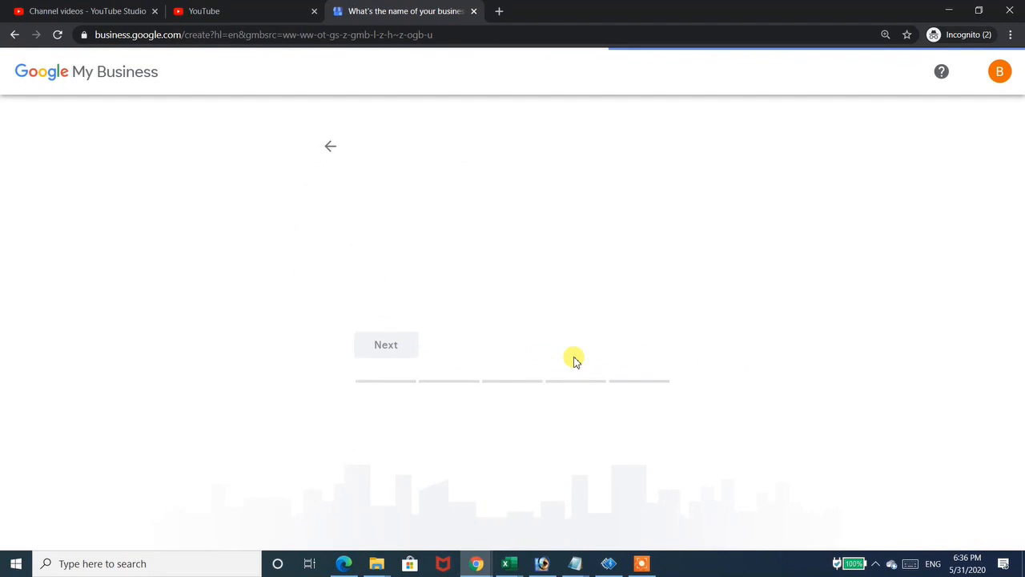
- Name the business 'BLC Online Course', create it with that name, and continue
click(454, 206)
text(Buddy)
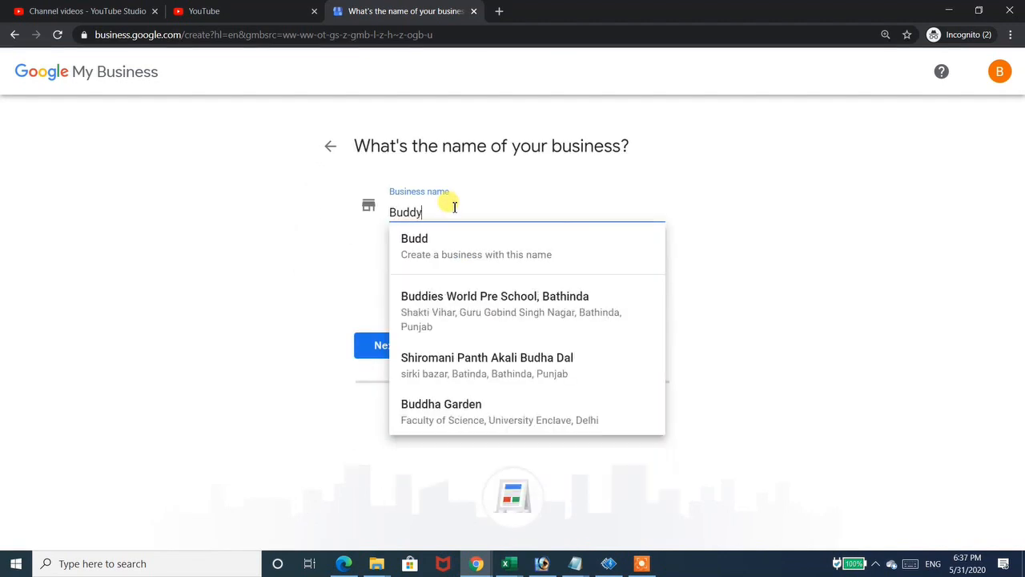
text( Learnin)
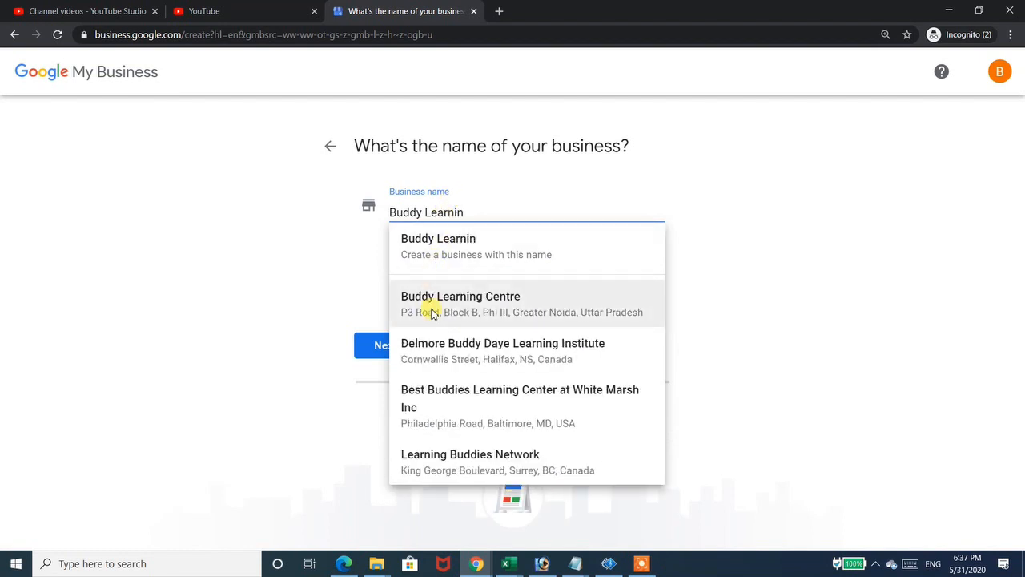
key(BackSpace)
key(BackSpace)
key(BackSpace)
key(BackSpace)
key(BackSpace)
key(BackSpace)
key(BackSpace)
key(BackSpace)
key(BackSpace)
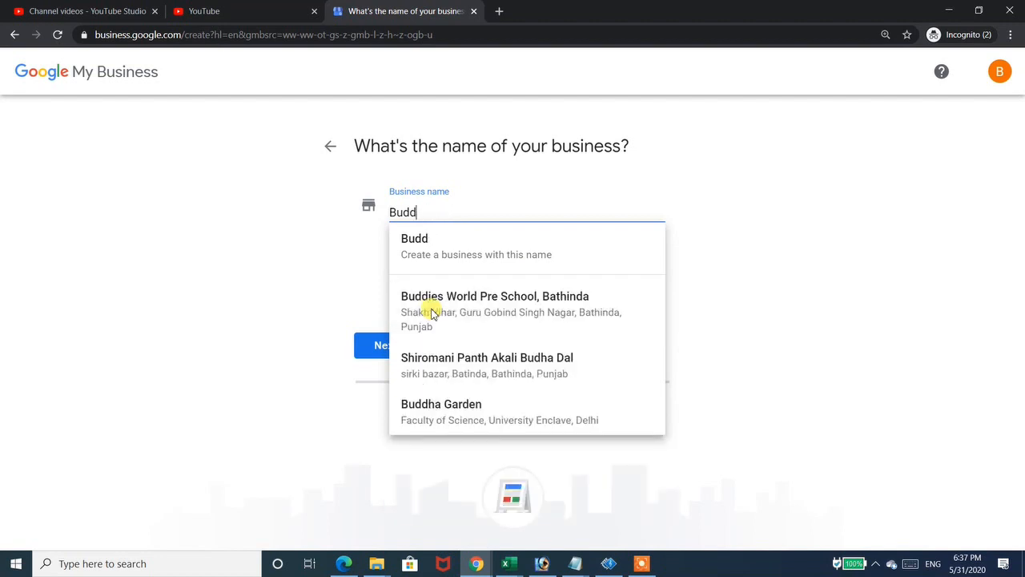
key(BackSpace)
key(BackSpace)
key(BackSpace)
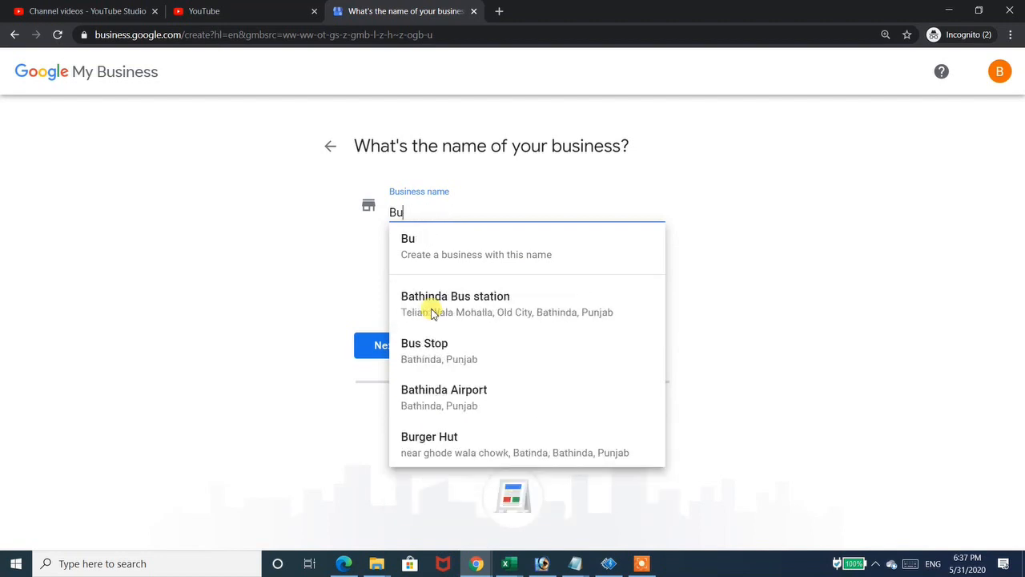
text(LC )
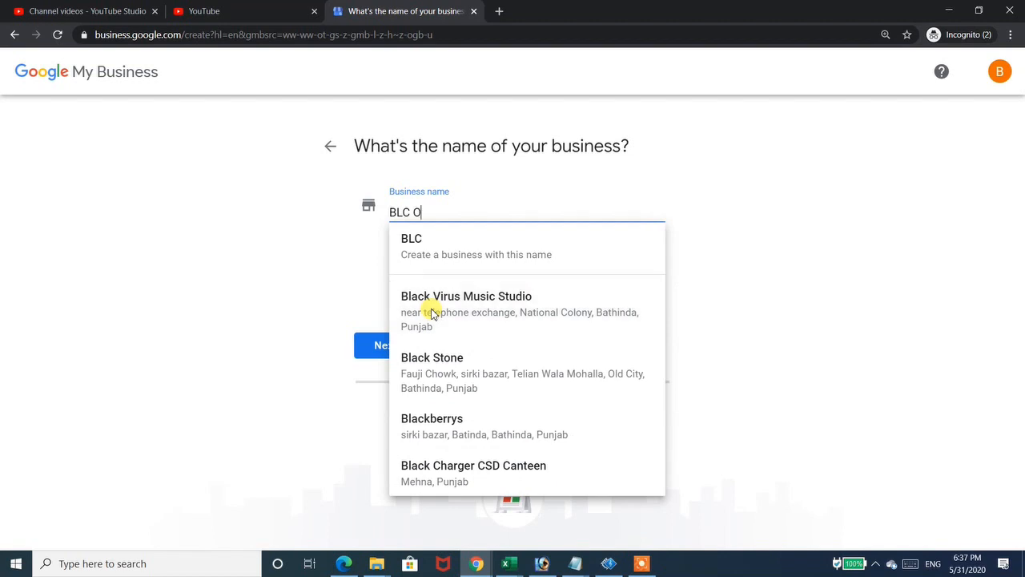
text(Online Cou)
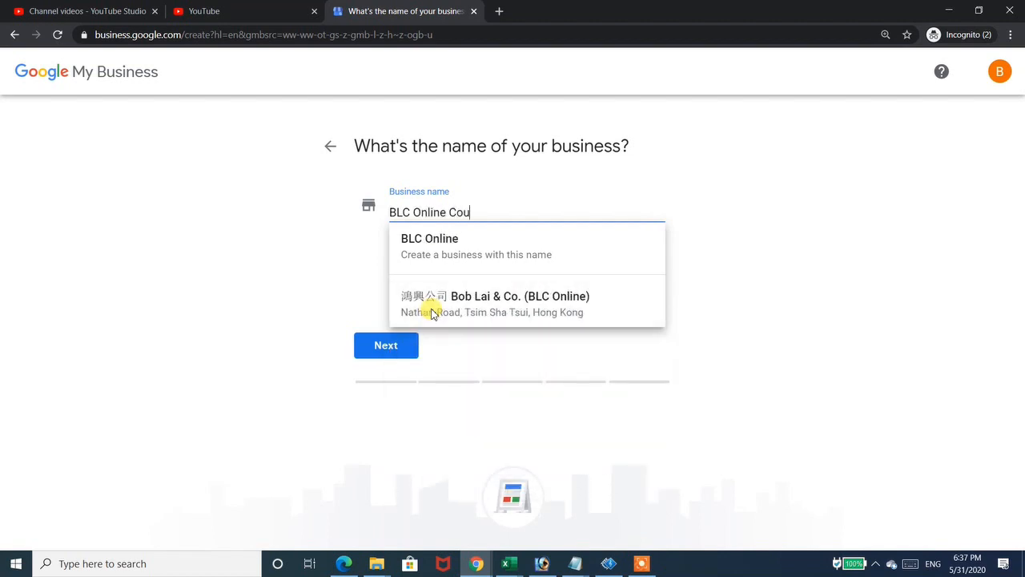
text(rse)
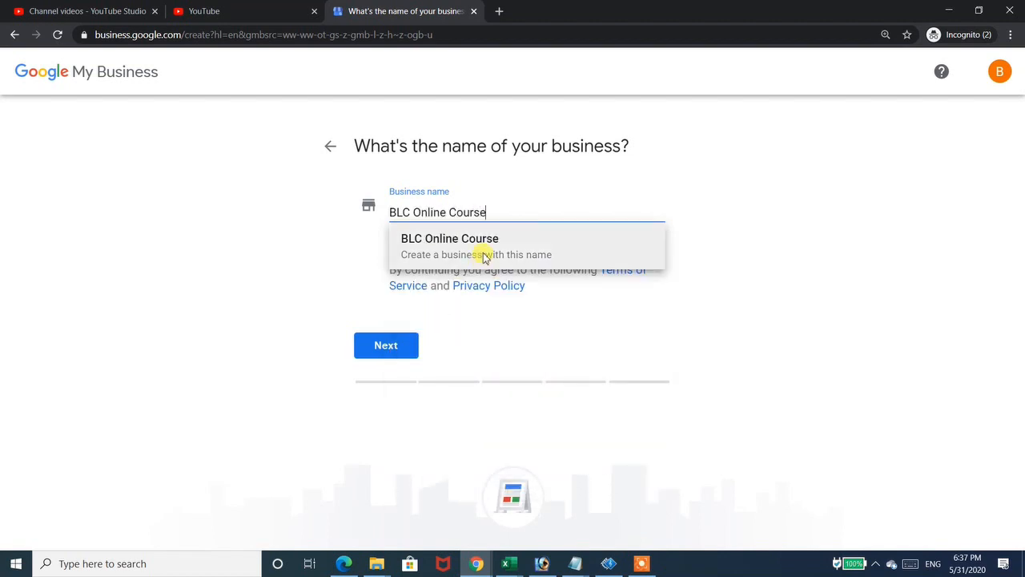
click(482, 256)
click(393, 349)
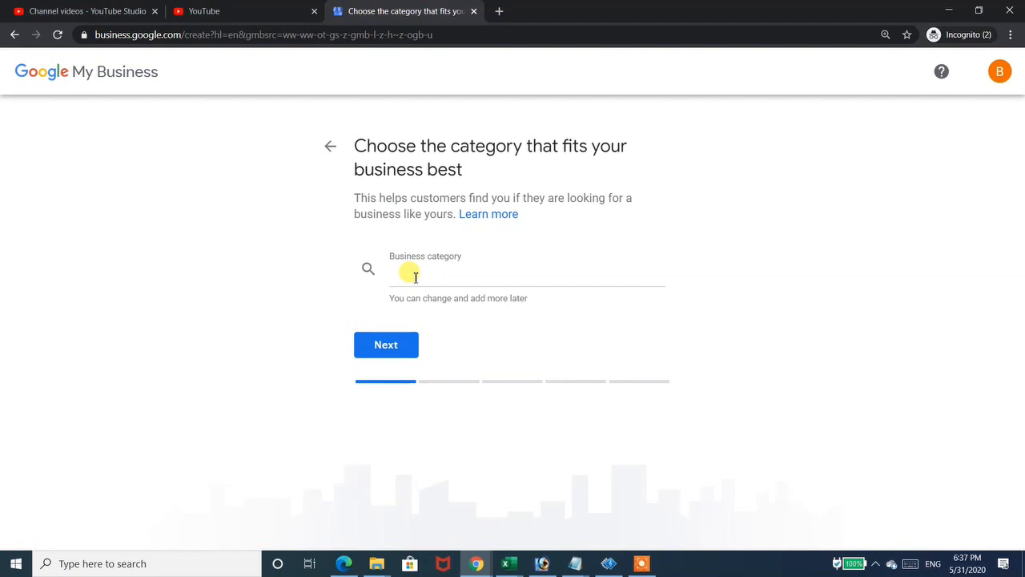
- Set the business category to Education Centre and continue
click(476, 274)
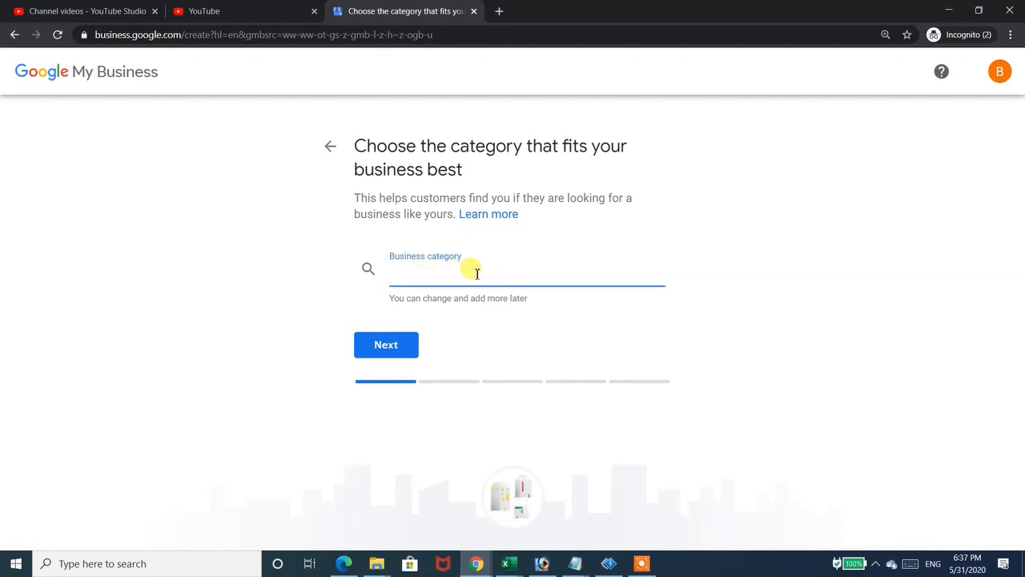
text(Education)
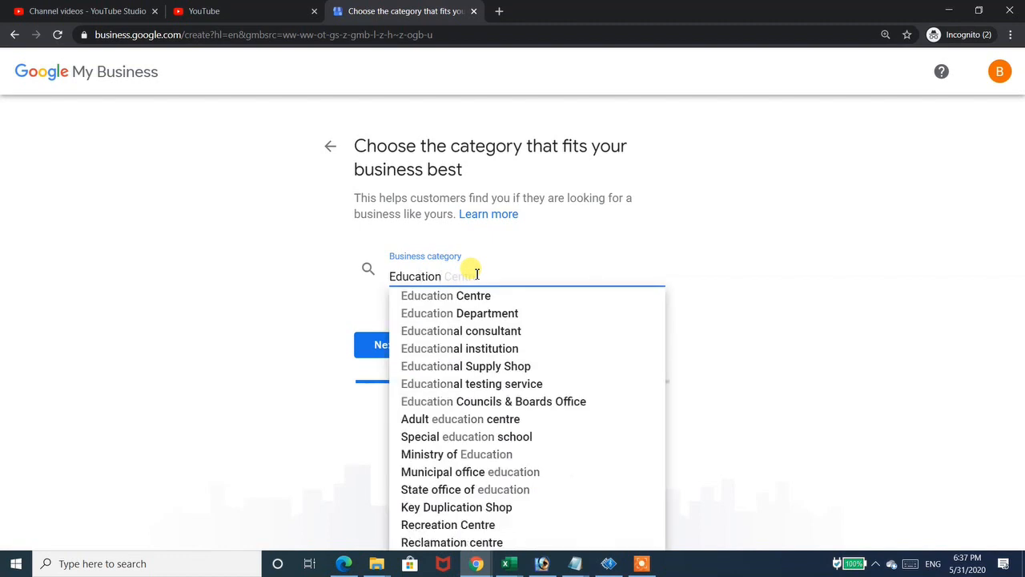
click(473, 302)
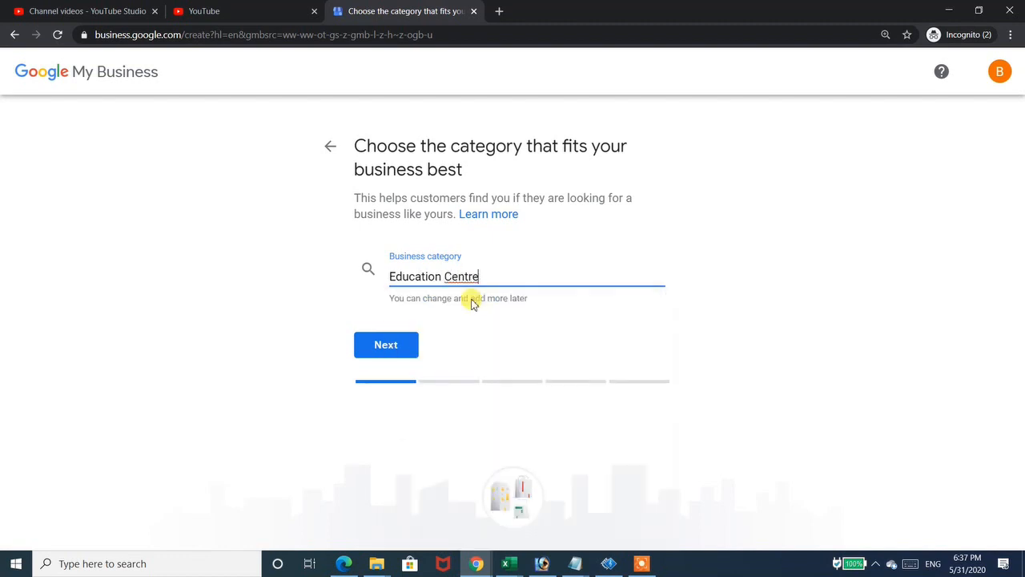
click(395, 345)
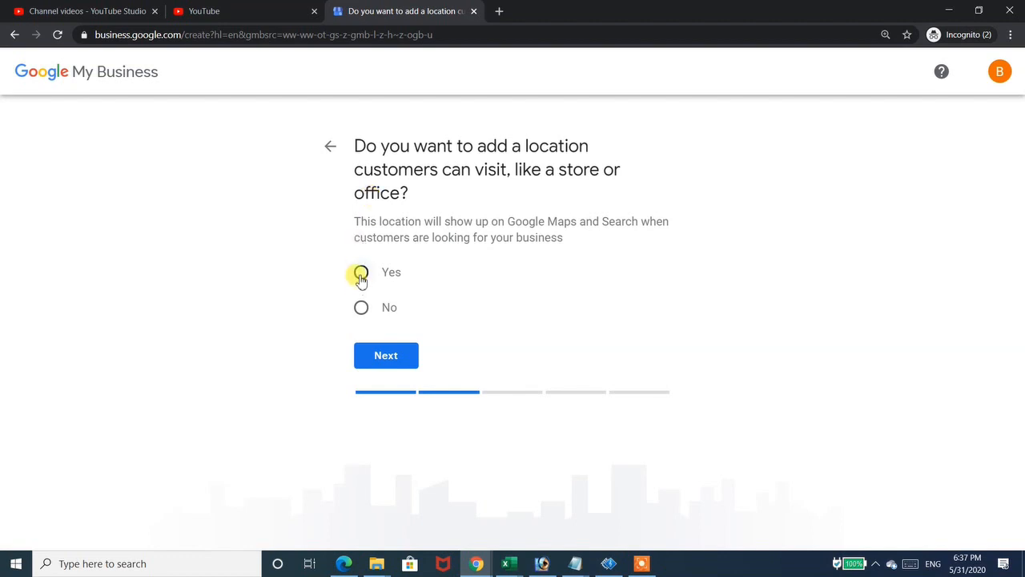
- Confirm customers can visit, then enter the business's street address, pincode and state in India
click(361, 274)
click(378, 354)
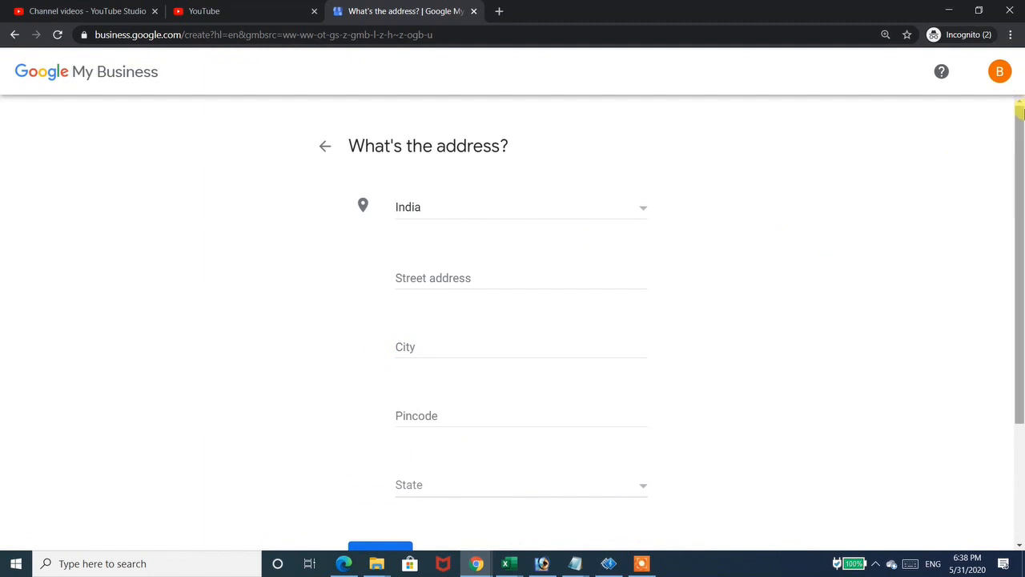
scroll(1020, 198, down, 1)
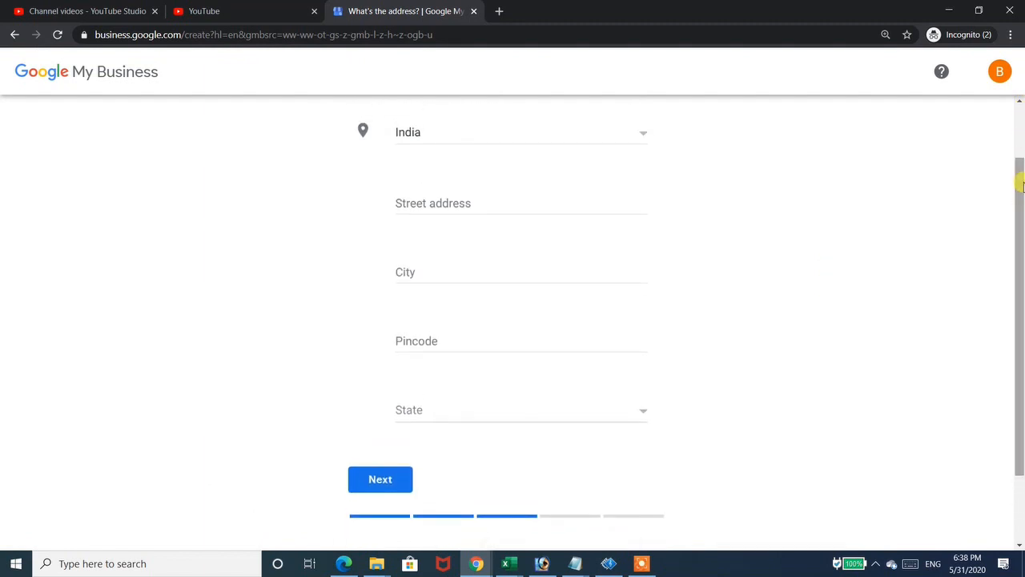
click(460, 203)
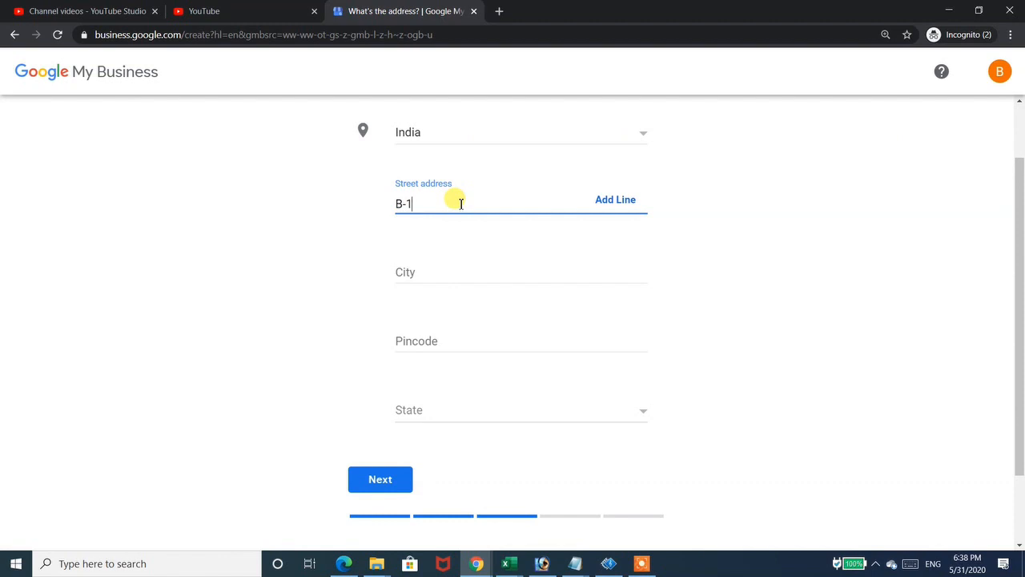
key(Tab)
key(Tab)
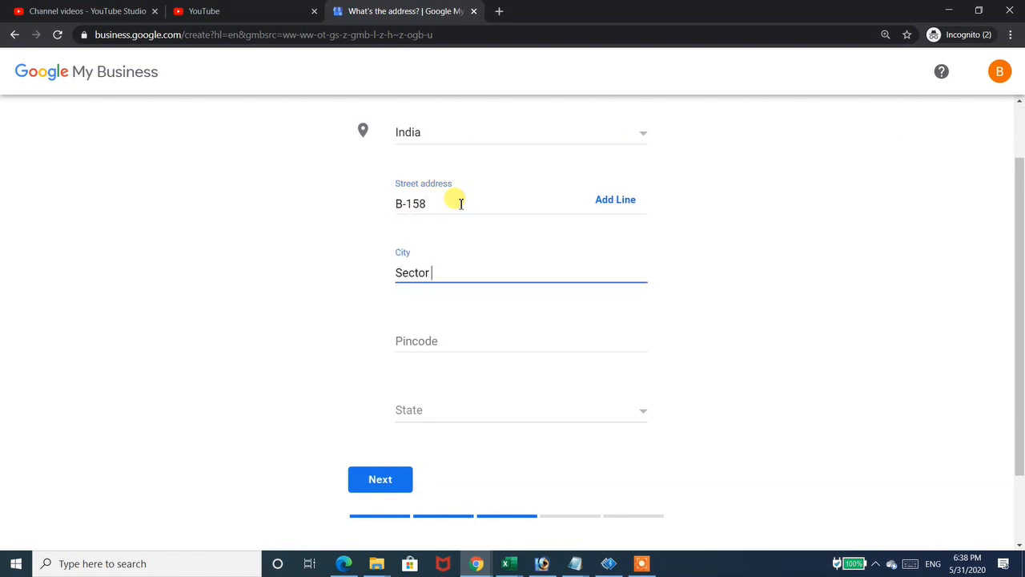
key(Tab)
text(201308)
key(Tab)
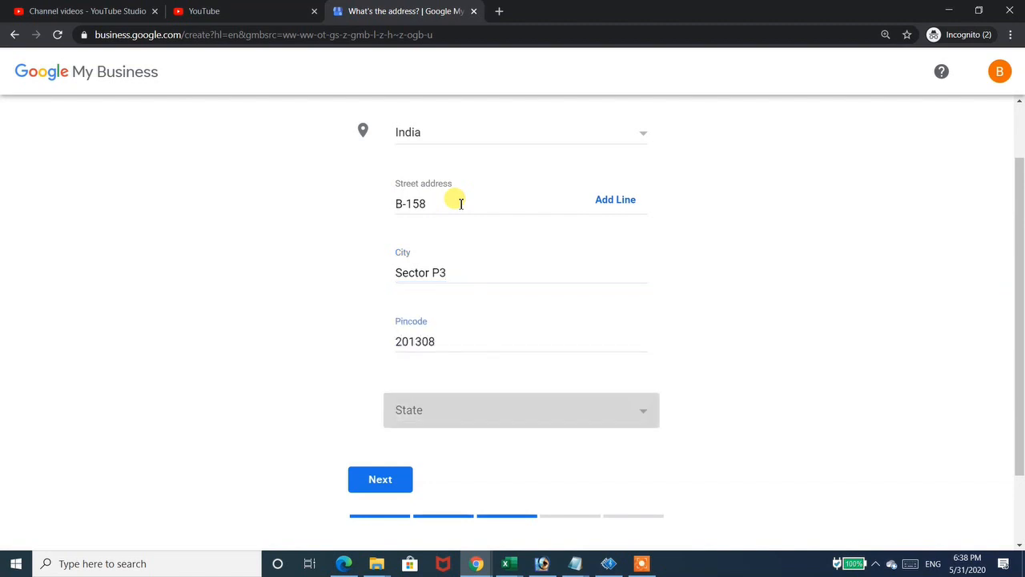
key(u)
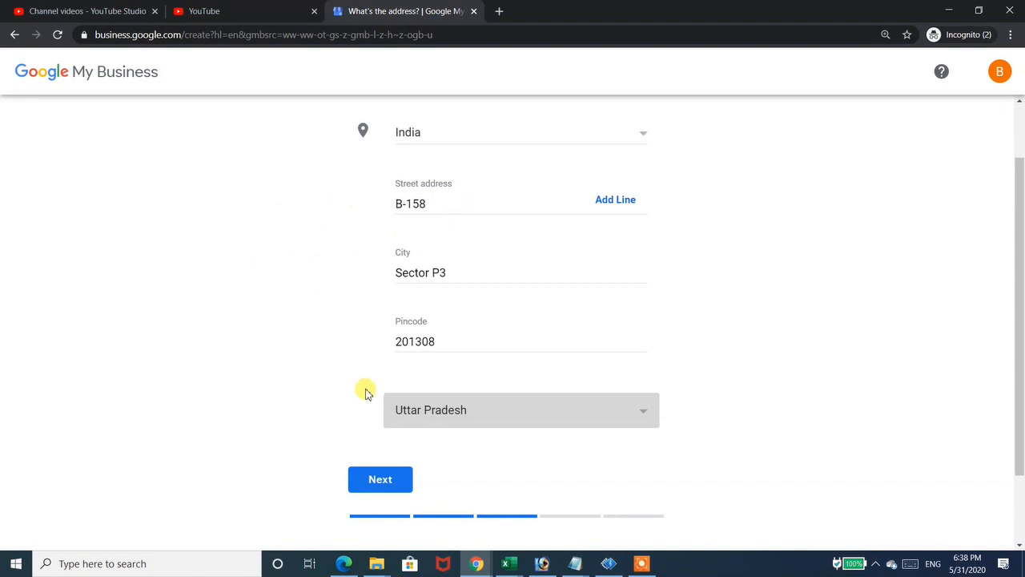
click(381, 479)
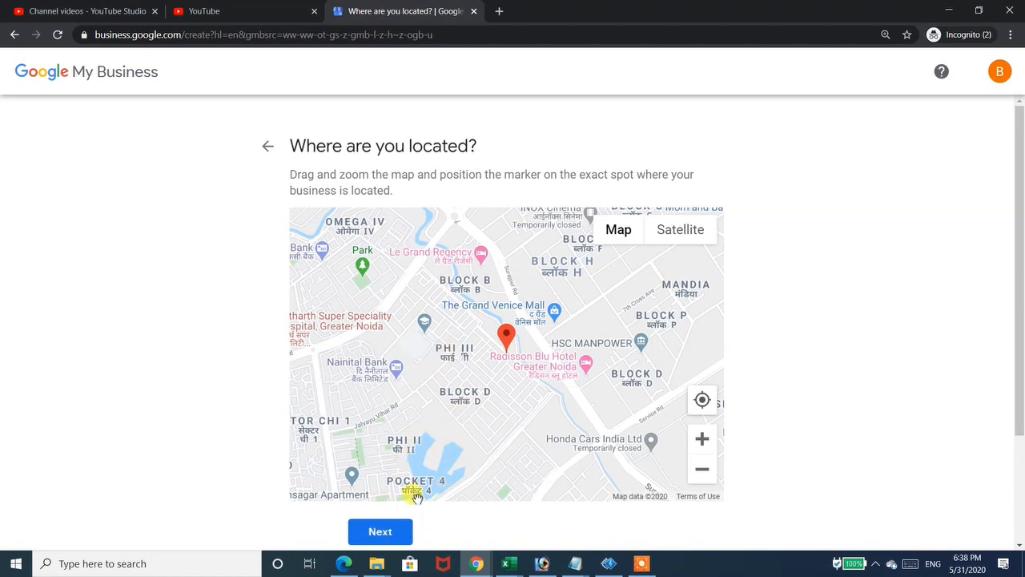
- Accept the map marker and answer 'No, I don't' to serving customers elsewhere
click(399, 532)
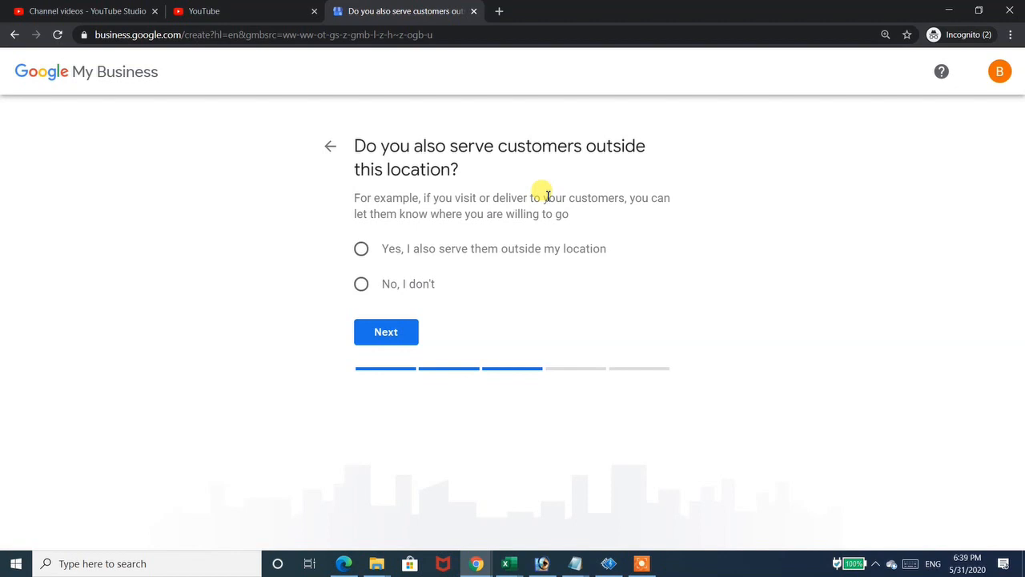
click(361, 285)
click(372, 342)
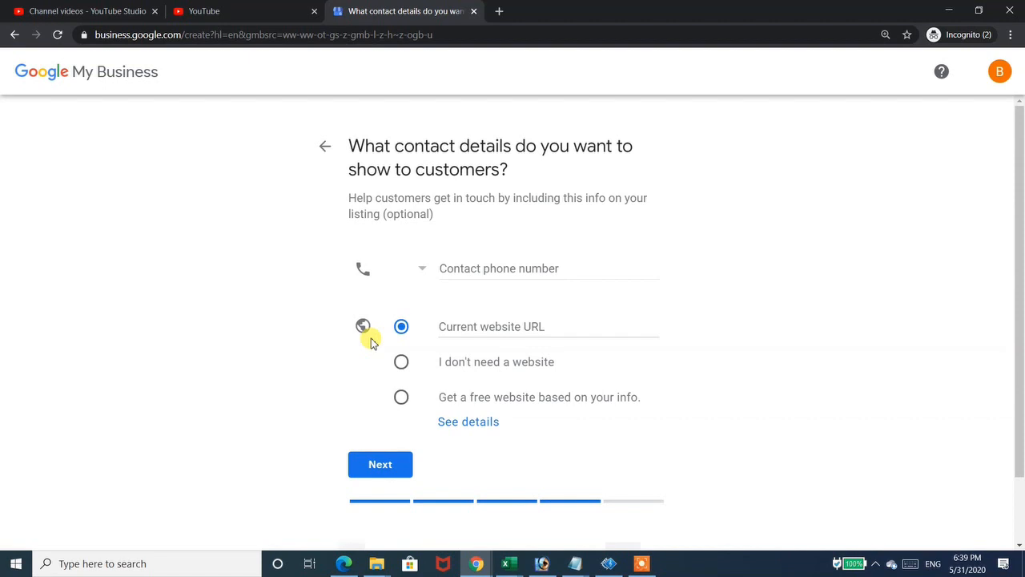
- Add the business's contact phone number and choose 'I don't need a website'
click(487, 326)
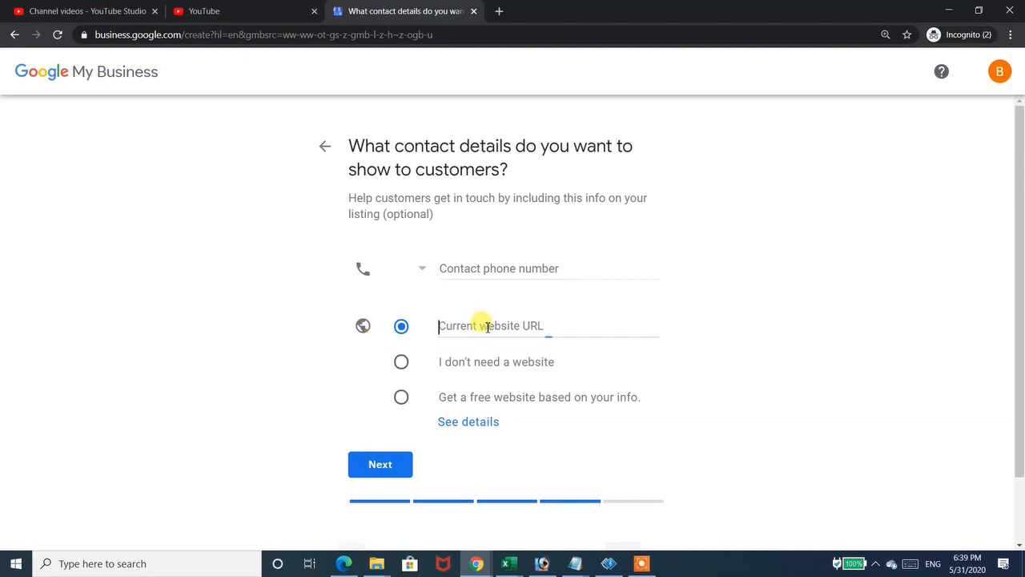
click(478, 267)
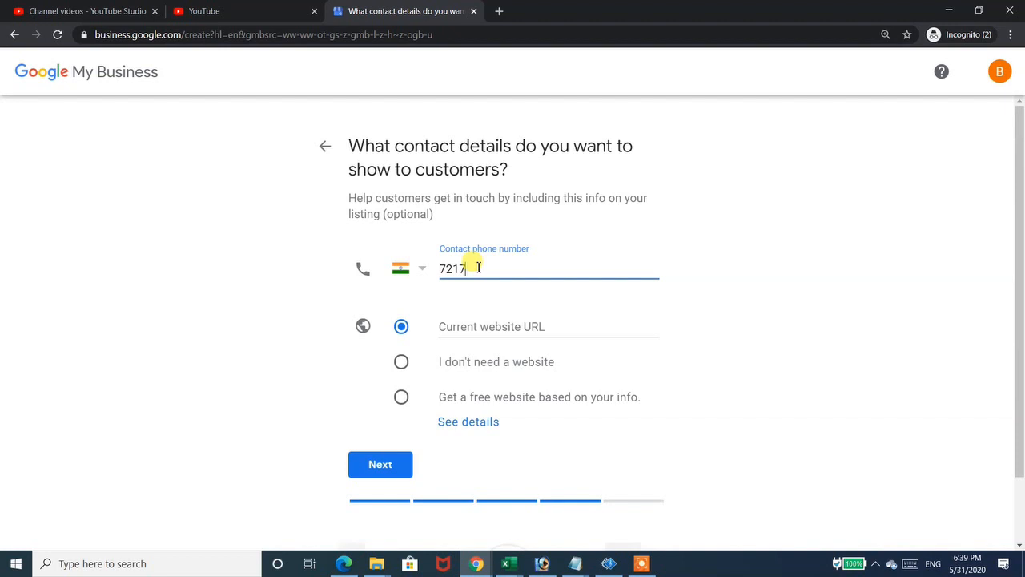
key(Tab)
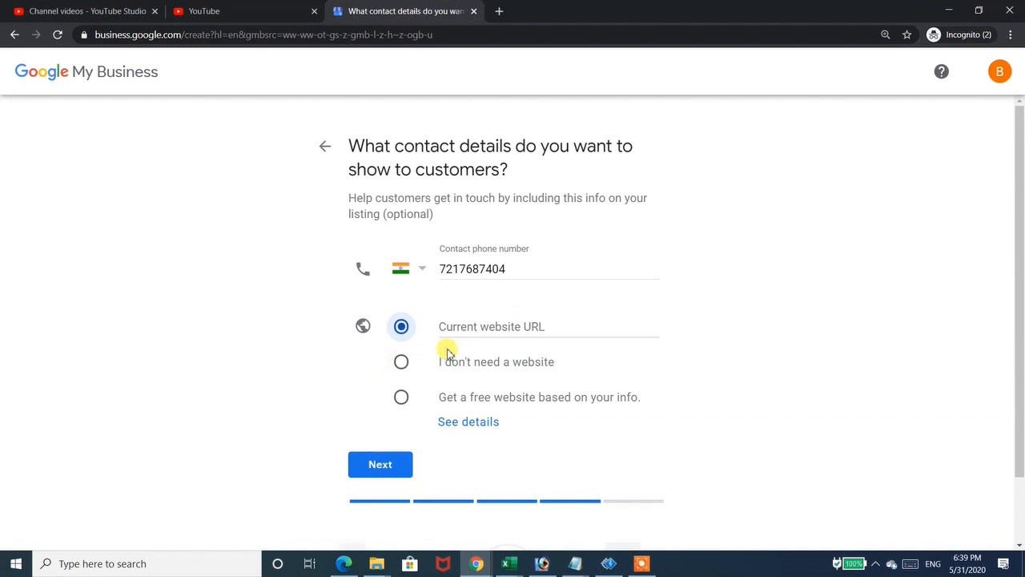
click(400, 362)
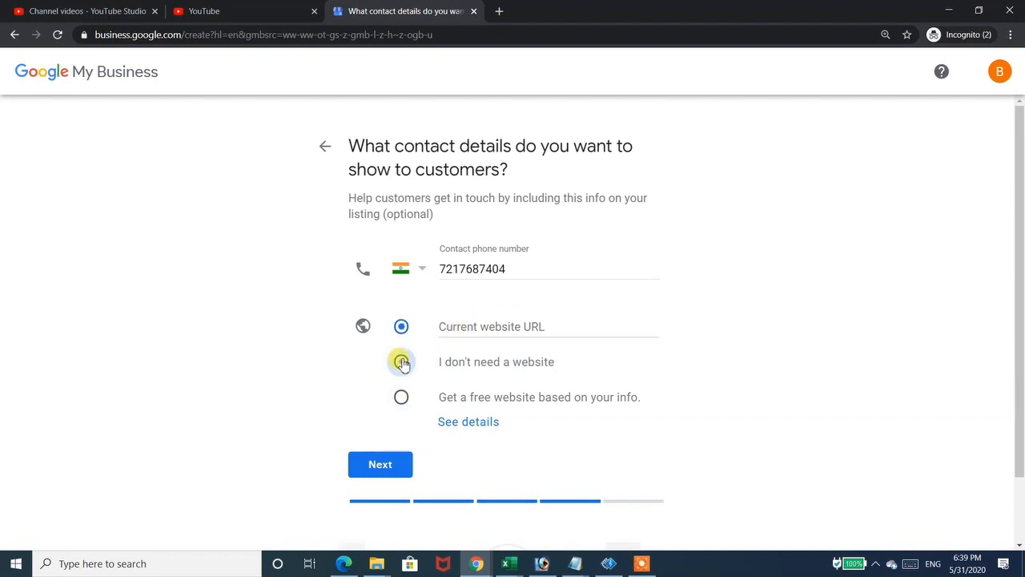
click(372, 468)
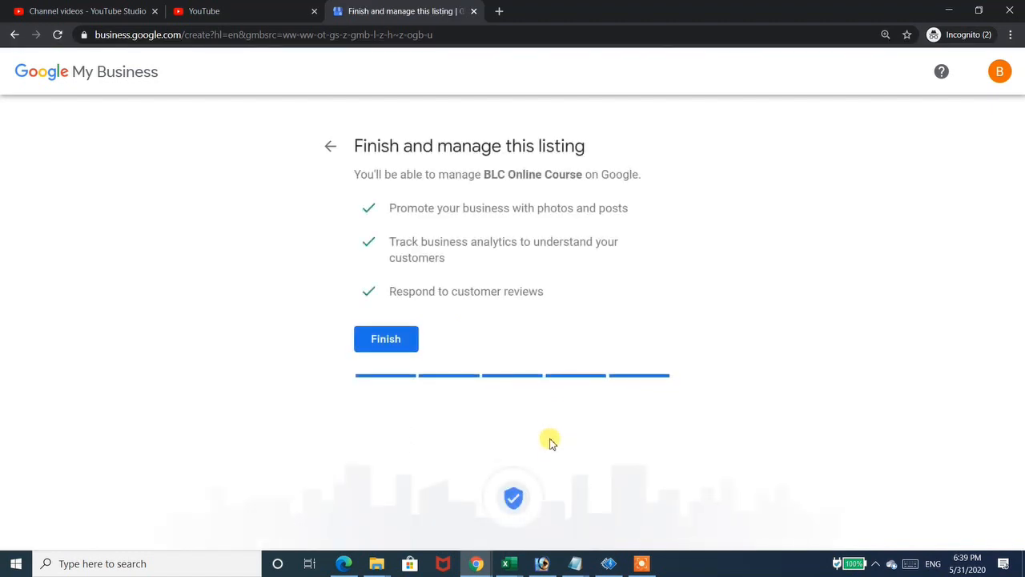
- Finish setting up the BLC Online Course listing
click(394, 342)
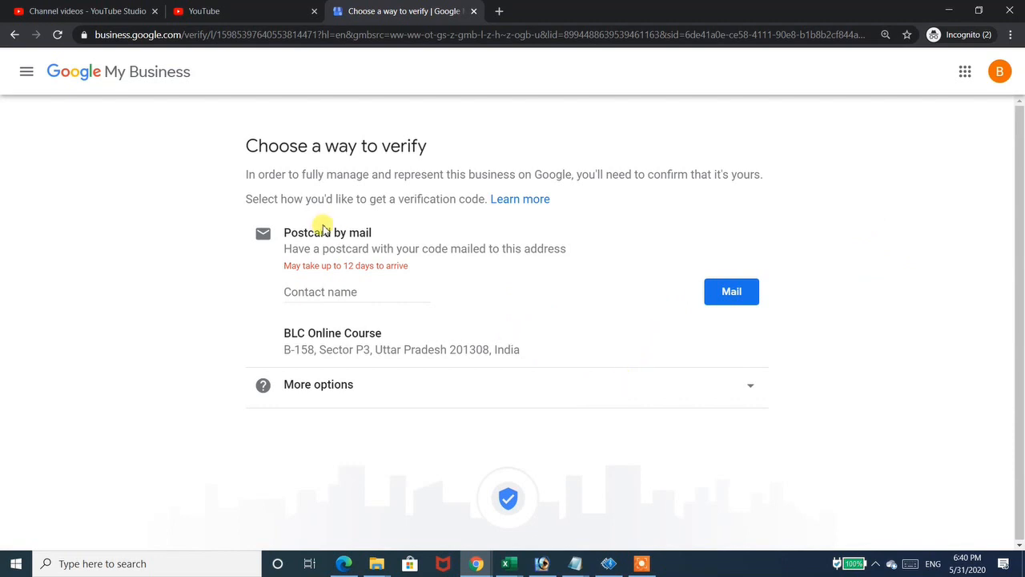
- Choose Verify later under More options to skip verification and reach the BLC Online Course dashboard
click(366, 392)
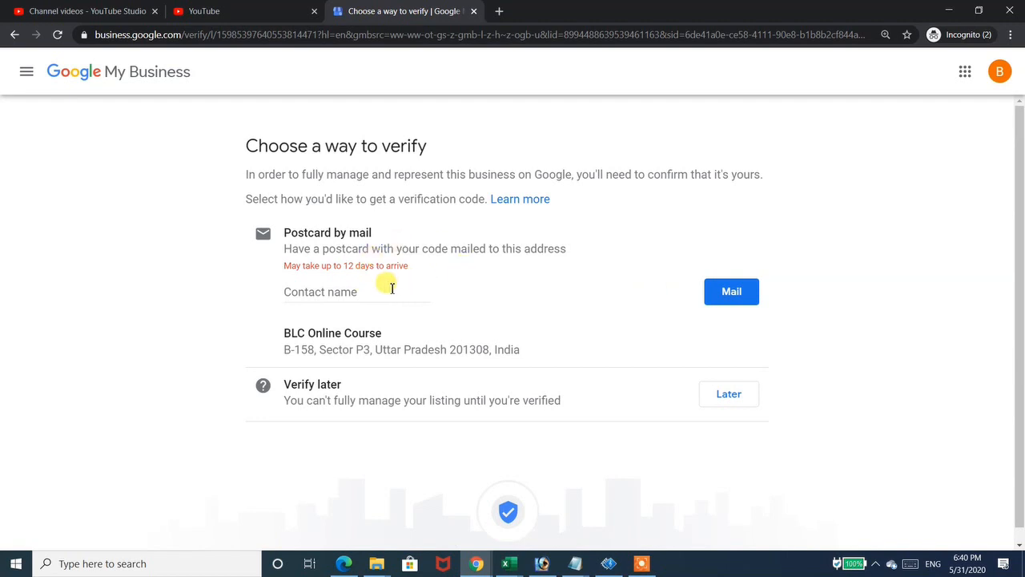
click(723, 398)
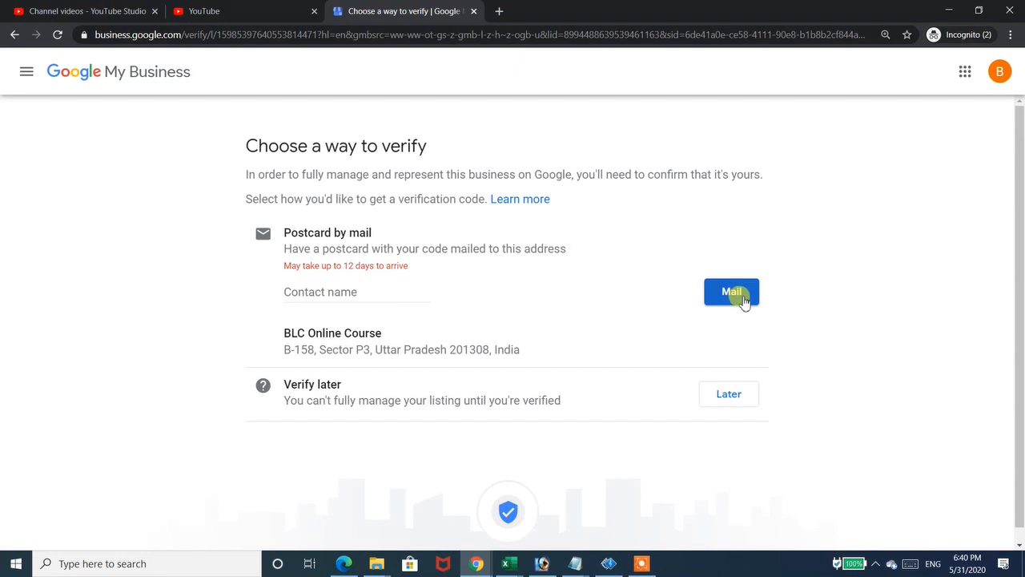
click(725, 392)
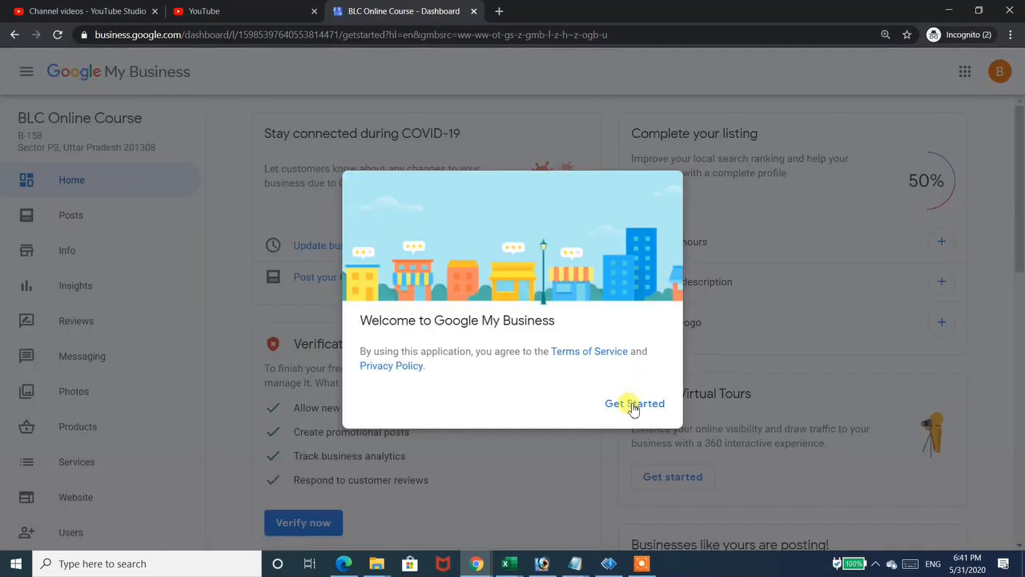
- Dismiss the welcome dialog with Get Started and browse the sidebar and dashboard cards, including the ₹2,000 ad credit
click(634, 404)
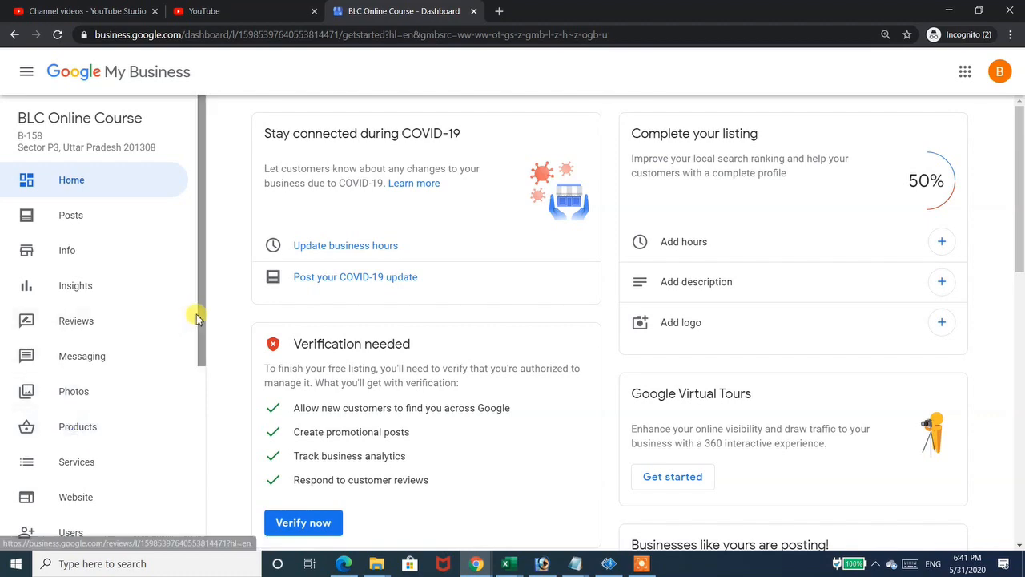
drag(198, 323, 105, 381)
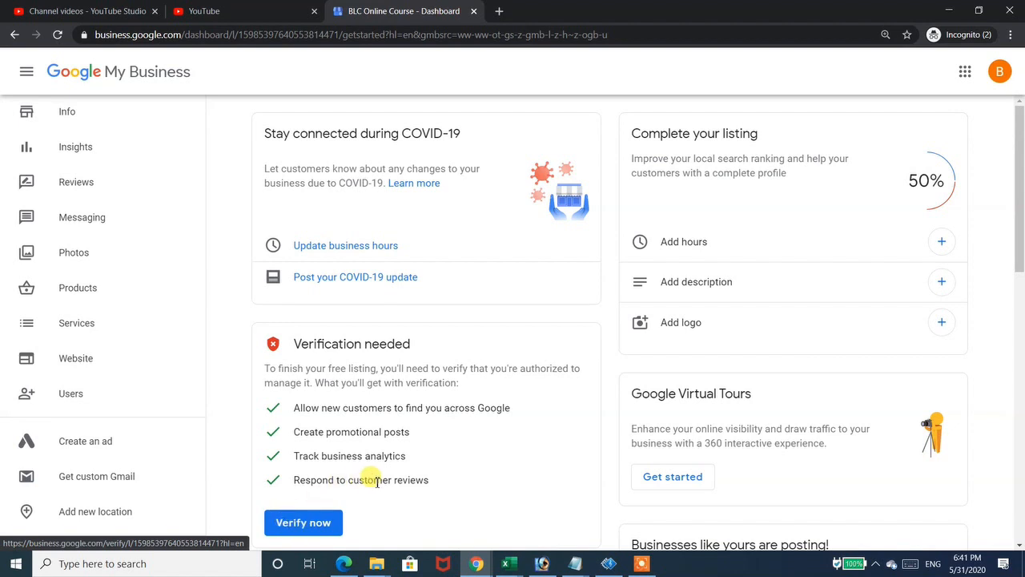
mouse_move(1018, 215)
mouse_down()
mouse_move(1019, 238)
mouse_move(1015, 207)
mouse_up()
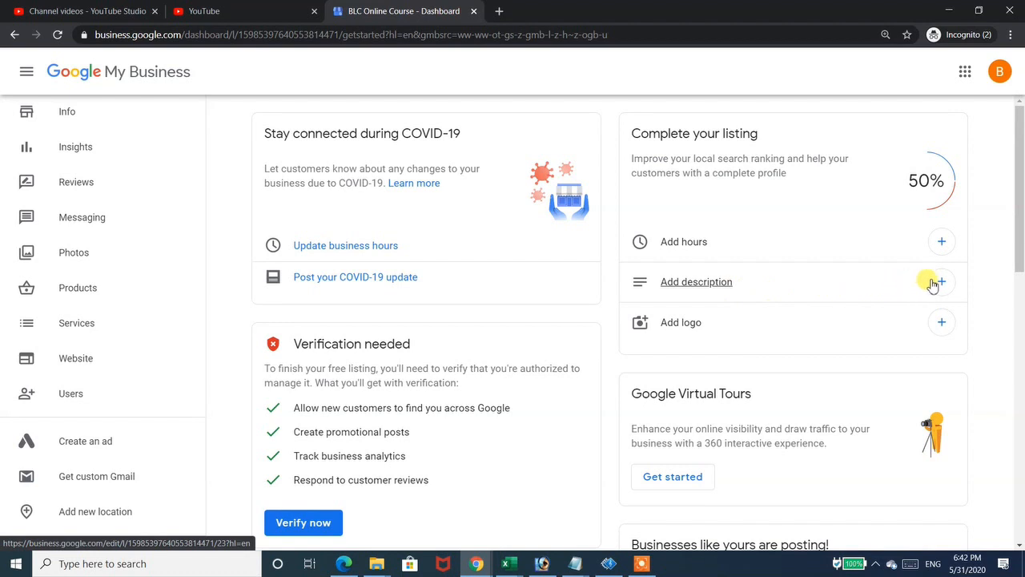
drag(1021, 230, 1020, 474)
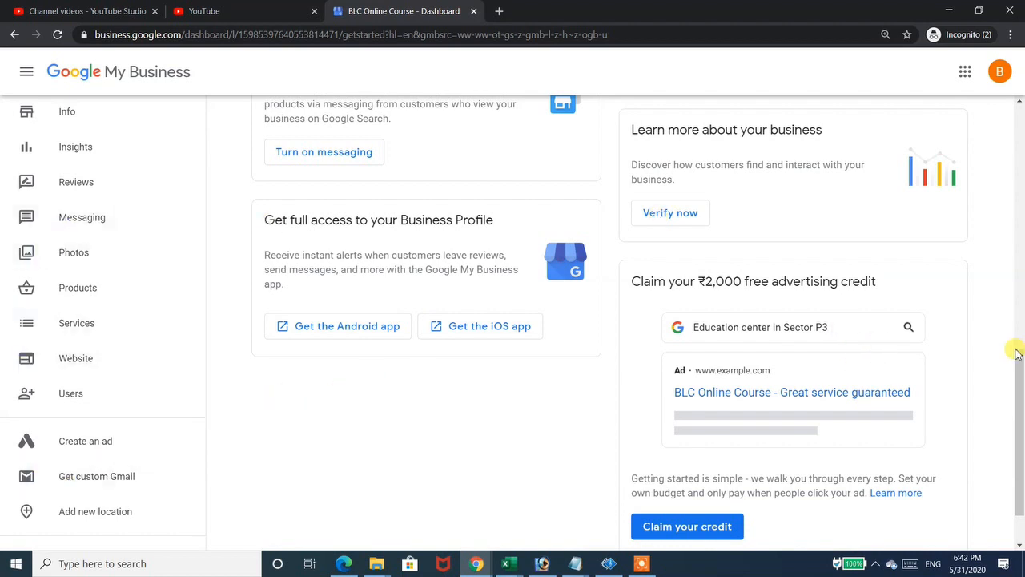
scroll(1011, 272, up, 10)
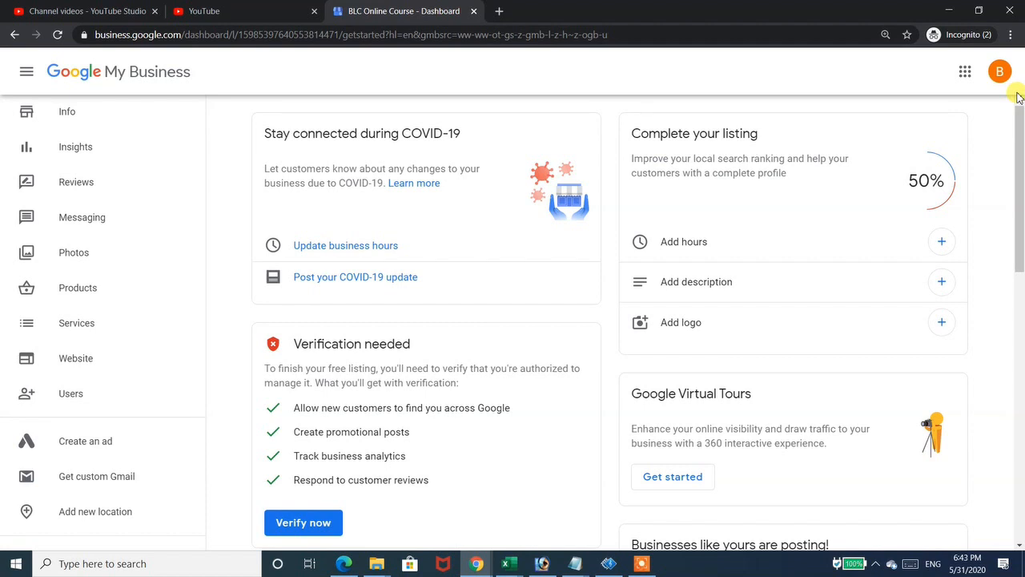
click(640, 566)
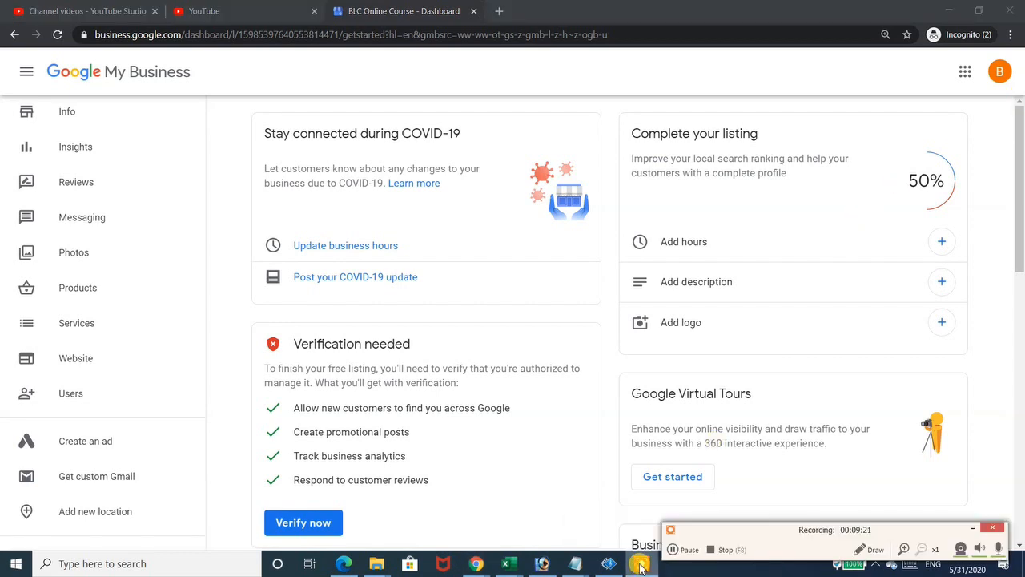